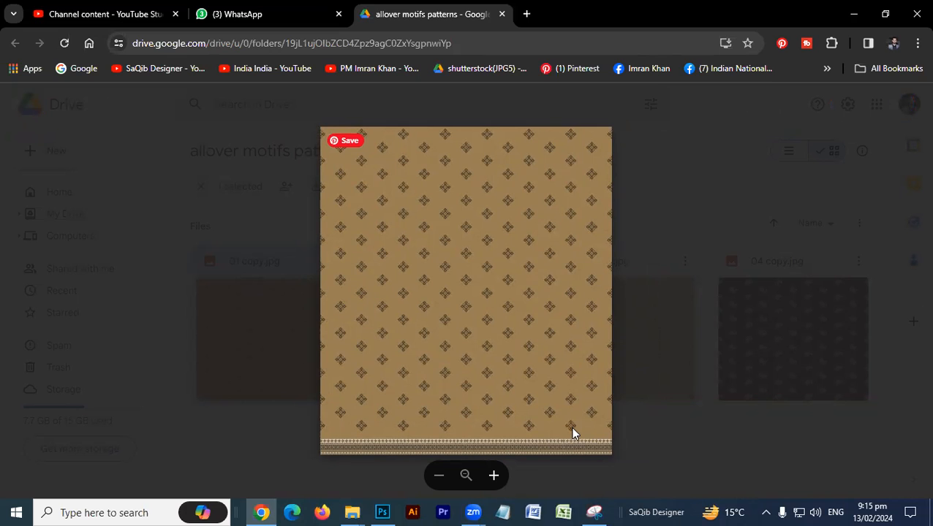
Step: Examine the small brown motif repeat in the 01 copy.jpg pattern up close and at reduced size
scroll(549, 429, "up", 3)
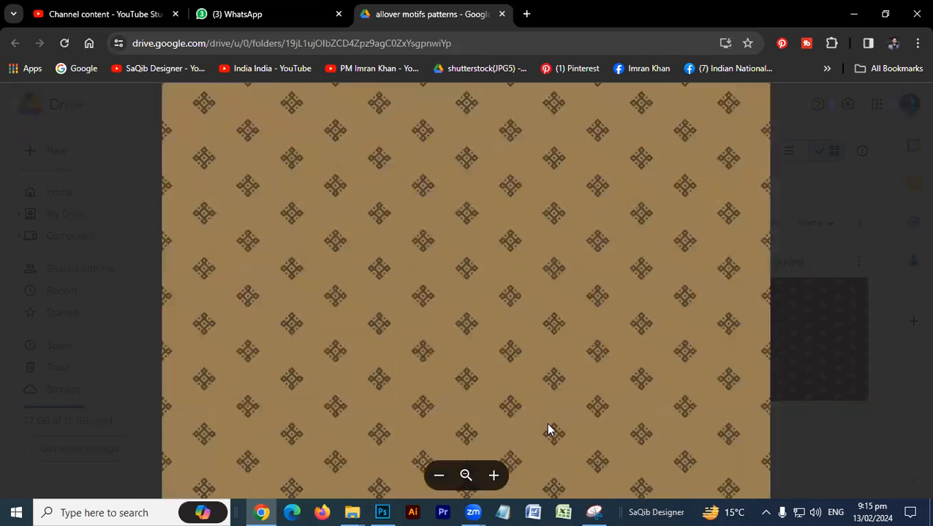
scroll(549, 429, "down", 2)
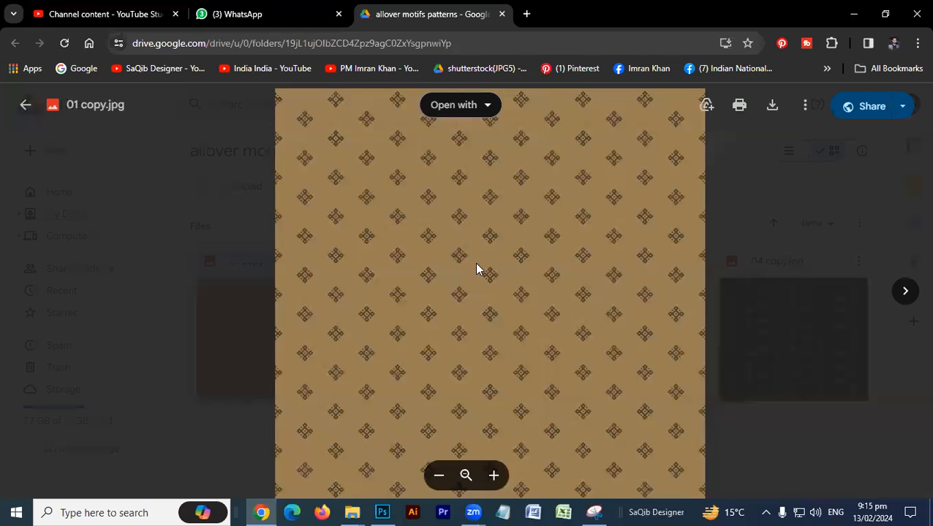
scroll(487, 258, "up", 1)
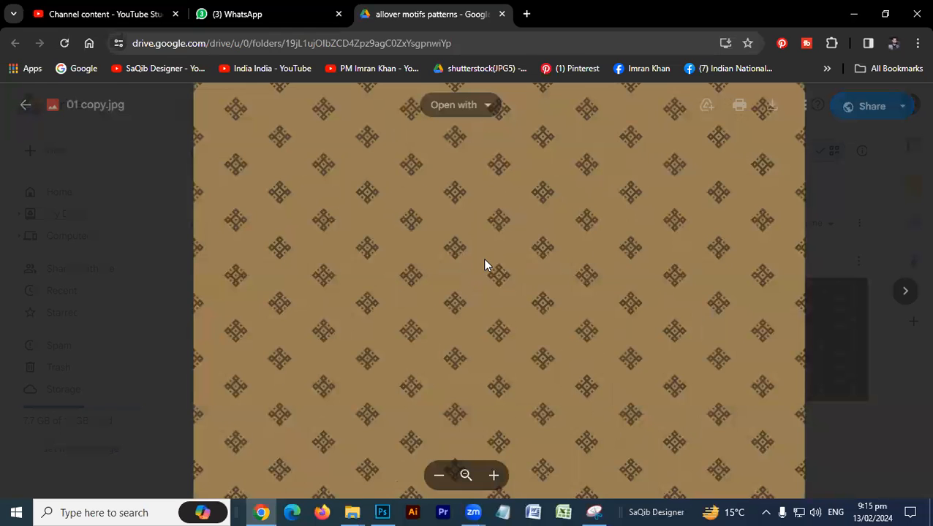
scroll(486, 260, "down", 1)
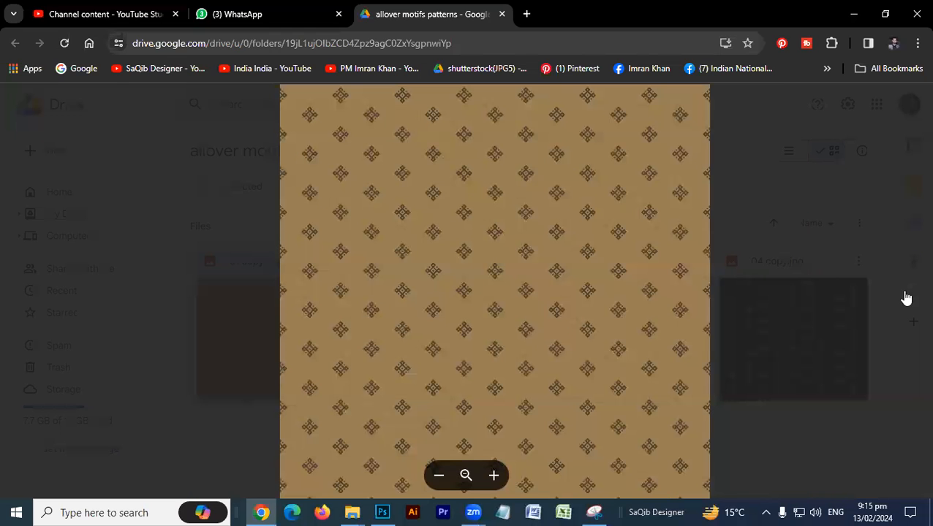
Step: Open the 02 copy.jpg preview and examine its alternating red motifs and lower border, both in detail and as a whole
key("Left")
scroll(463, 278, "up", 2)
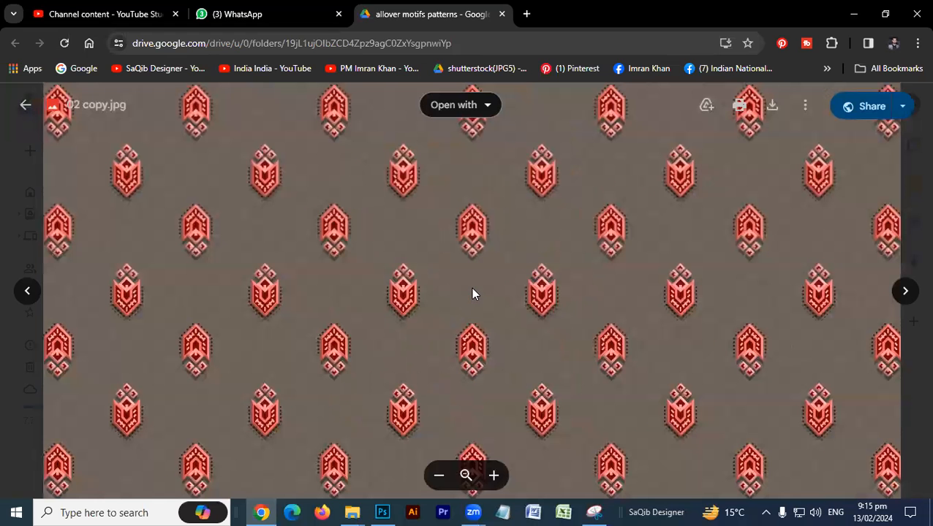
scroll(568, 418, "down", 1)
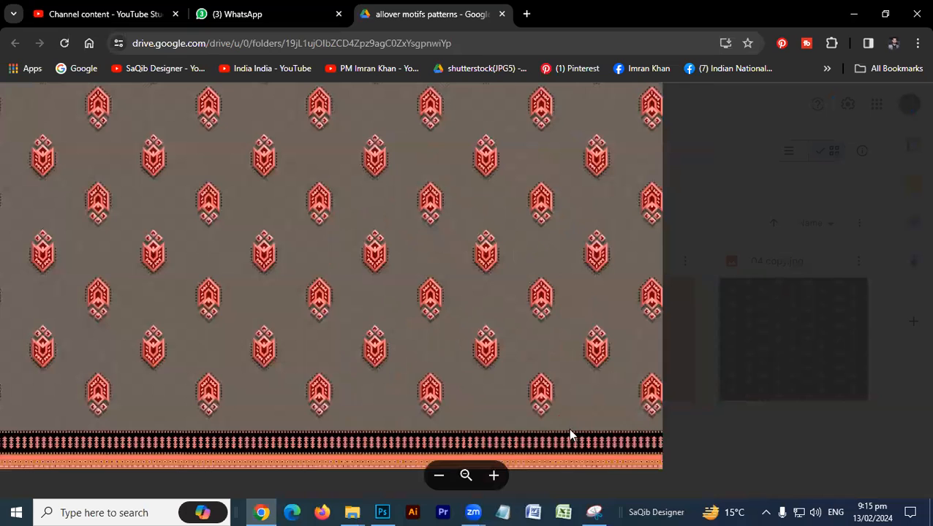
scroll(472, 436, "up", 1)
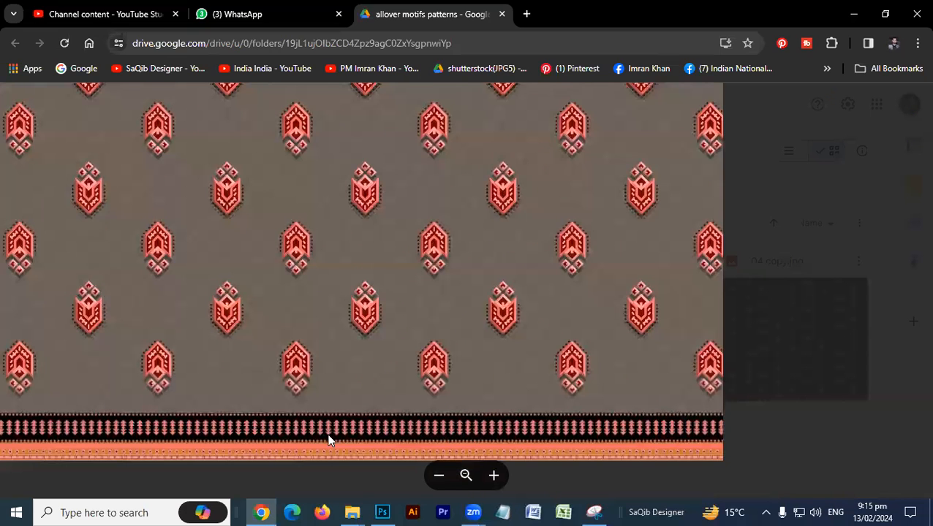
scroll(511, 415, "down", 1)
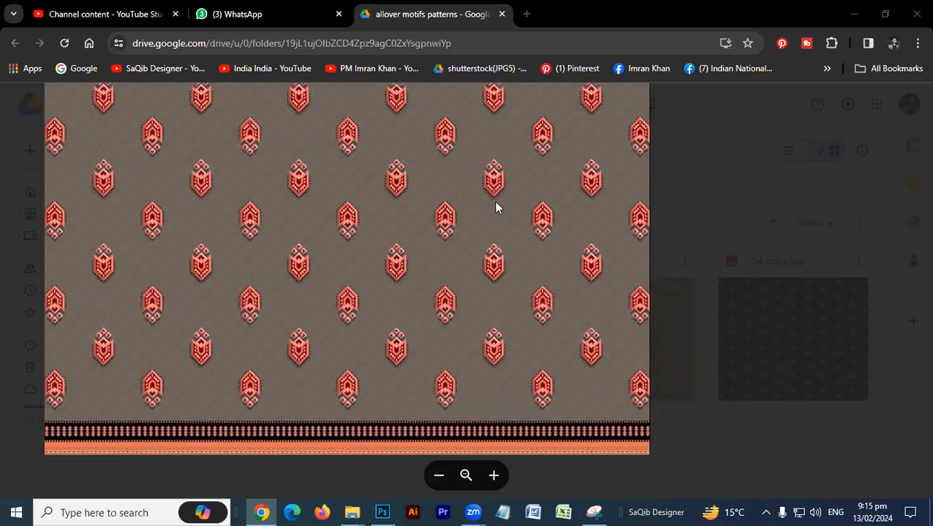
scroll(453, 385, "up", 1)
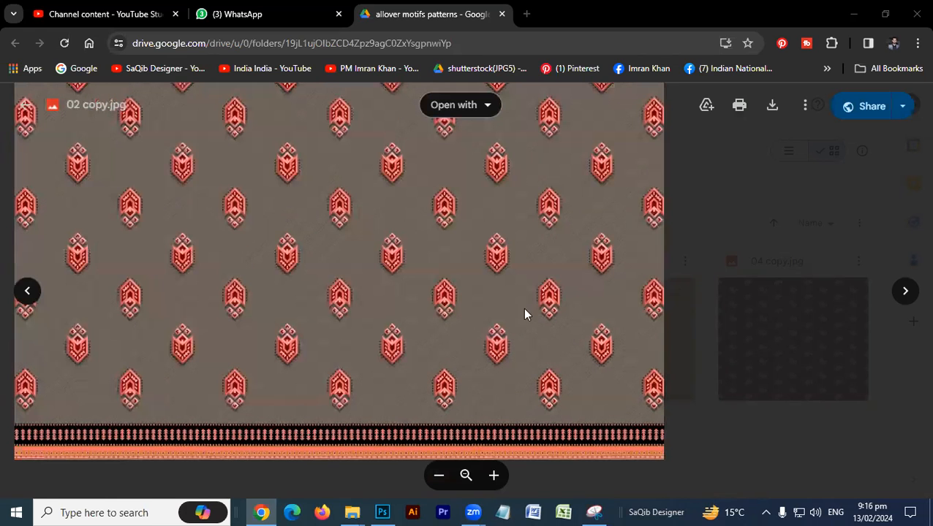
scroll(522, 307, "up", 3)
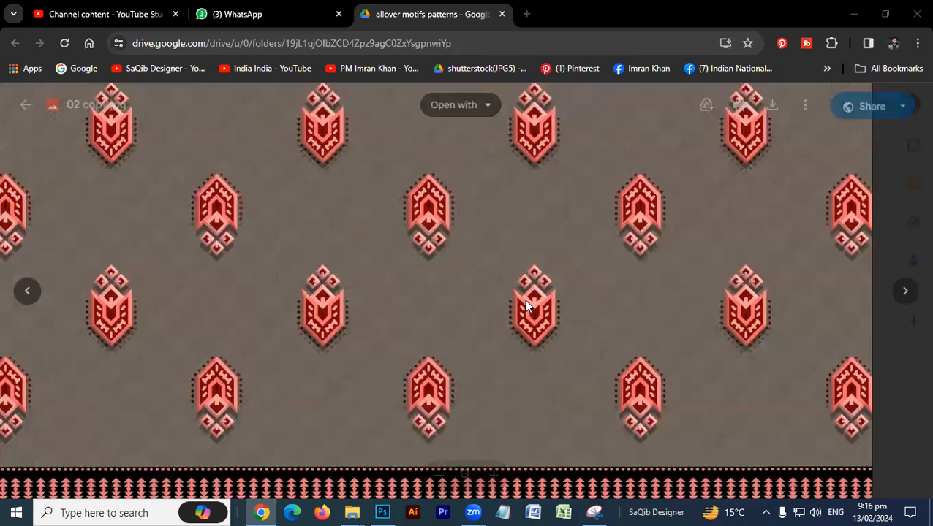
scroll(526, 306, "down", 3)
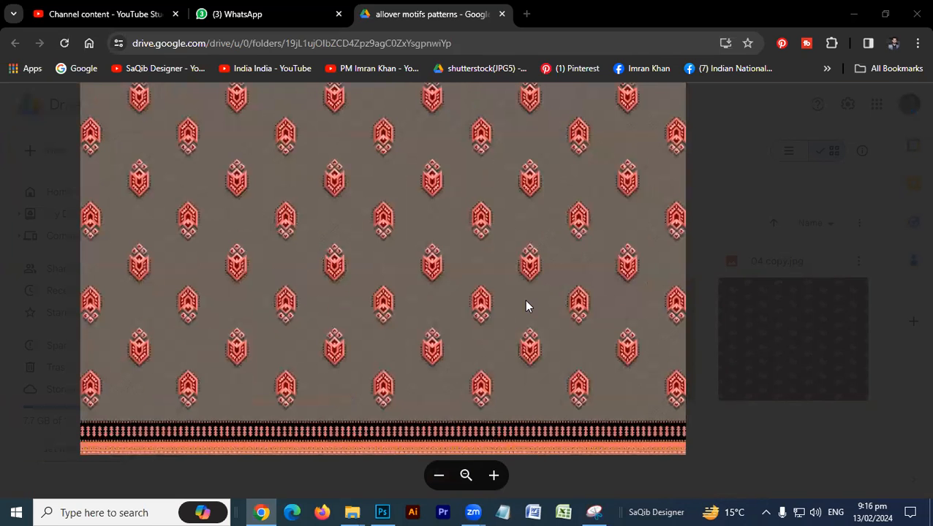
scroll(527, 305, "down", 2)
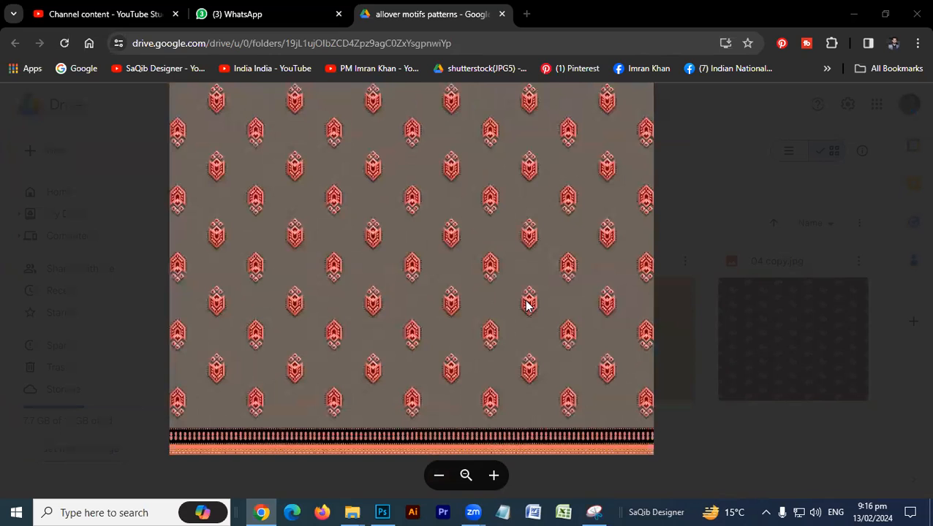
scroll(527, 305, "down", 1)
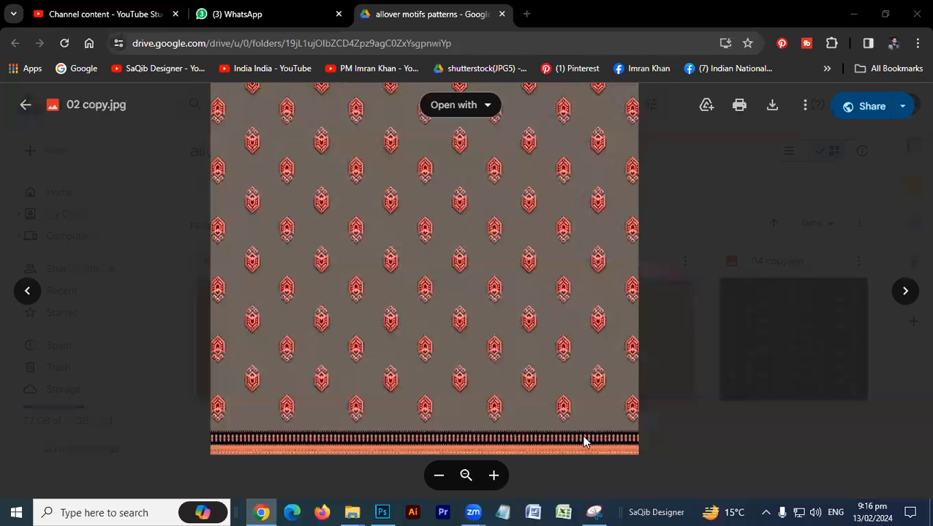
scroll(583, 436, "down", 1)
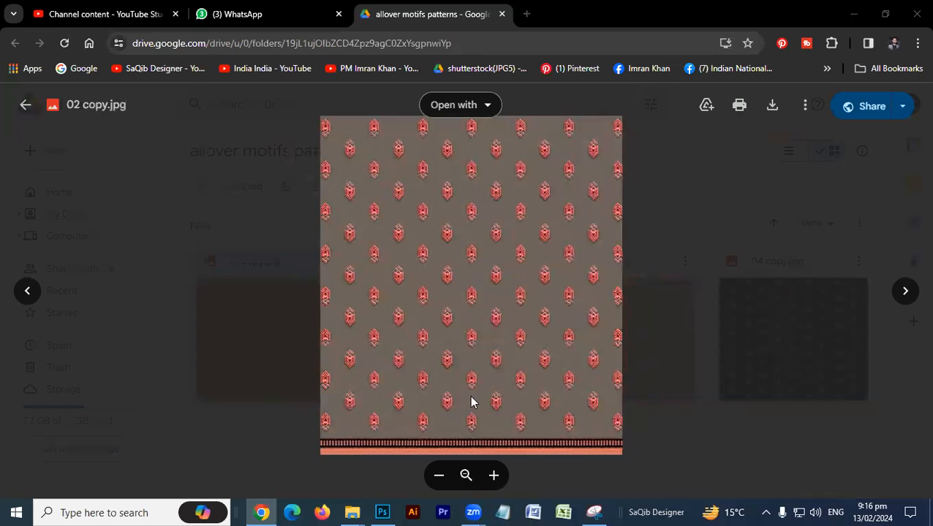
scroll(470, 395, "up", 2)
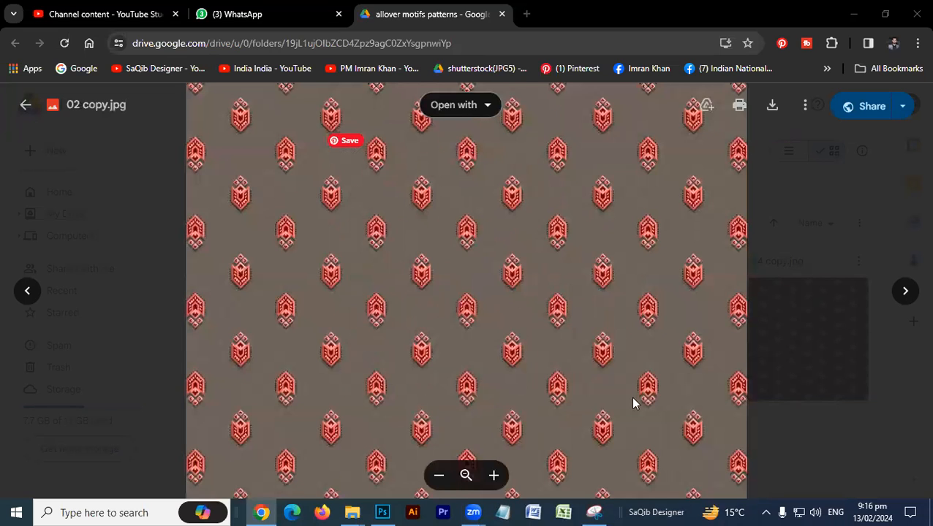
scroll(575, 403, "up", 1)
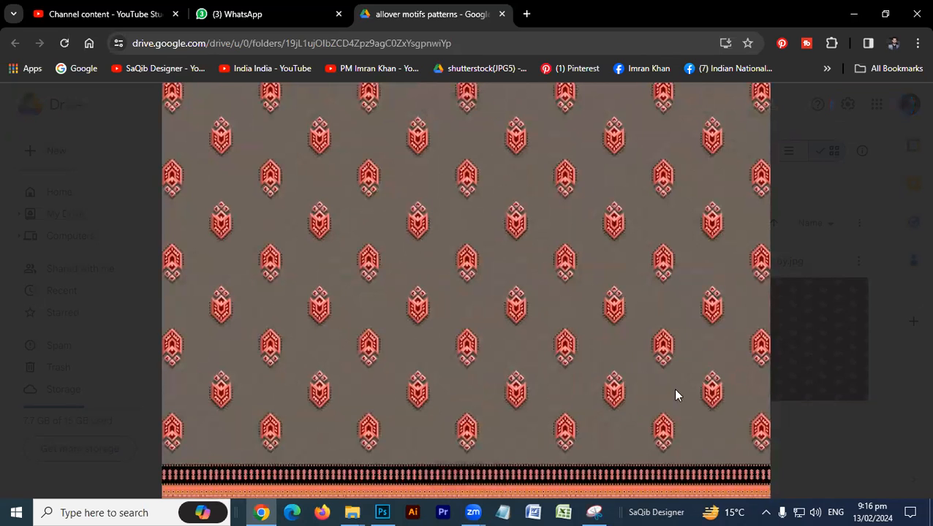
scroll(732, 482, "up", 1)
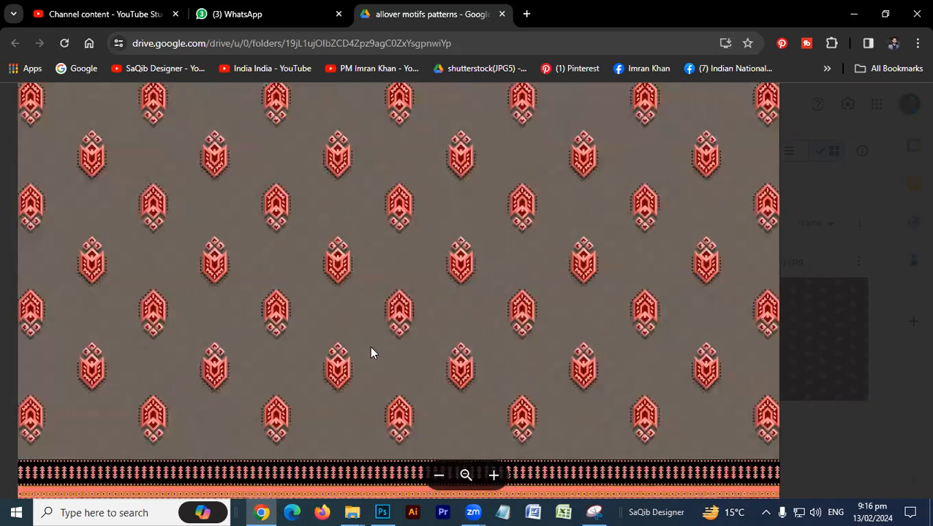
scroll(362, 378, "down", 2)
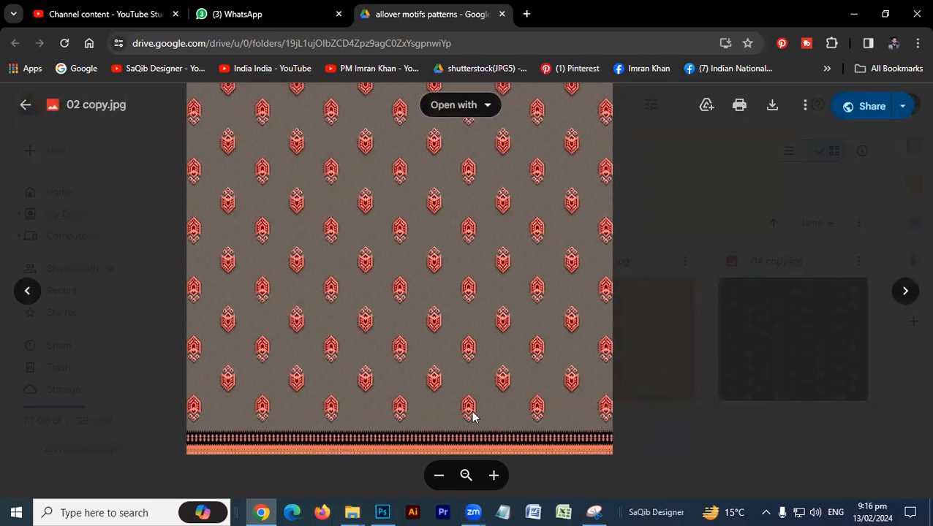
Step: Revisit the 01 copy.jpg pattern, and advance through the previews to 03 copy.jpg
left_click(20, 294)
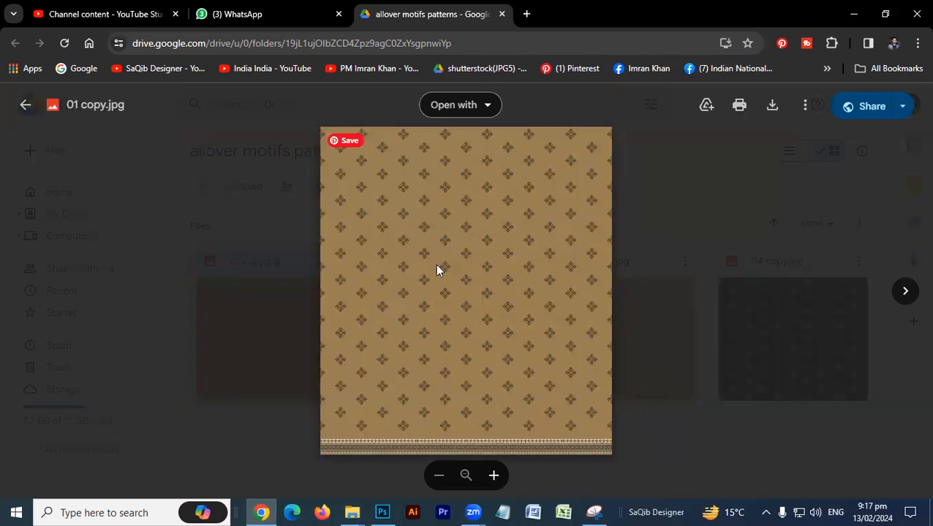
left_click(904, 291)
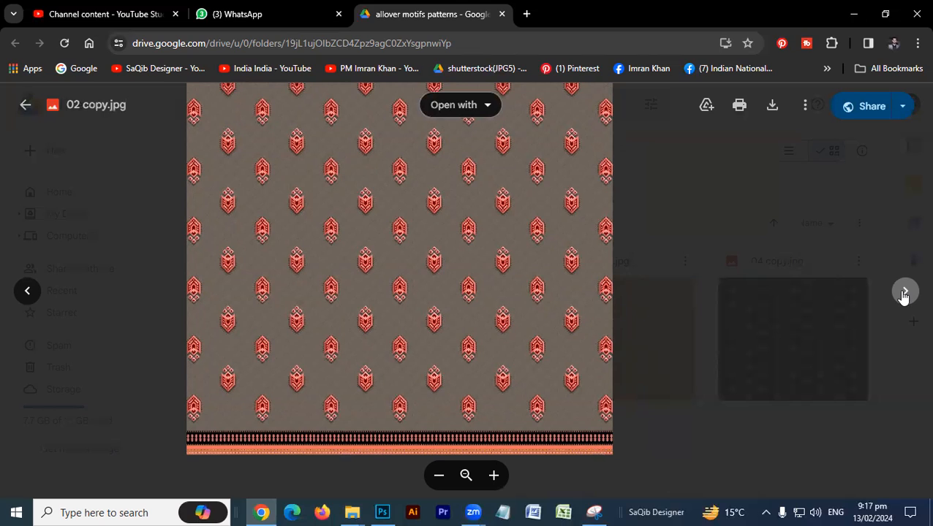
left_click(905, 292)
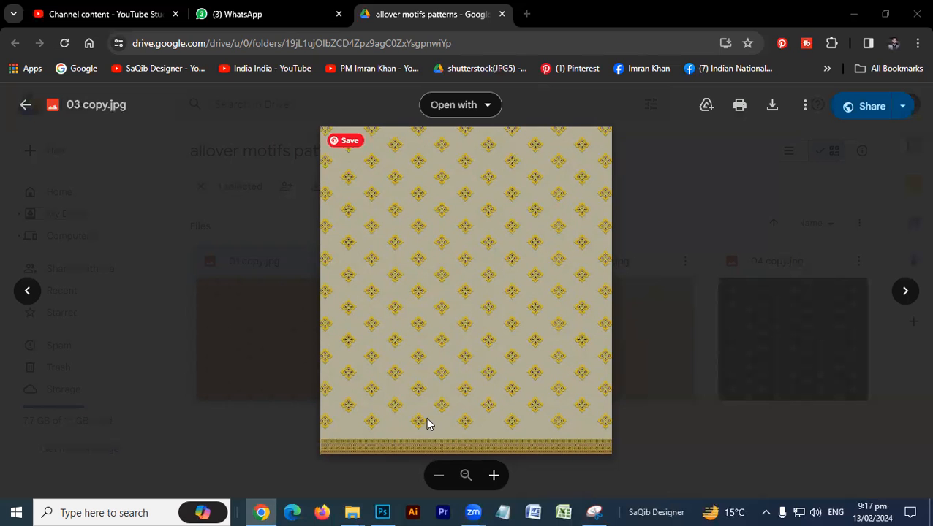
Step: Examine the yellow floral motifs, background texture and lower border of 03 copy.jpg in detail and as a whole
left_click(383, 512)
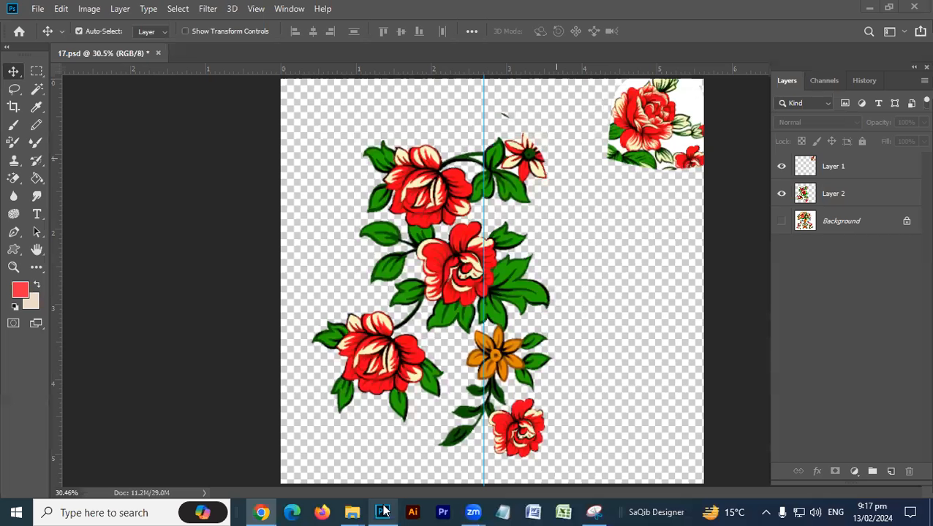
left_click(382, 512)
scroll(484, 348, "up", 3)
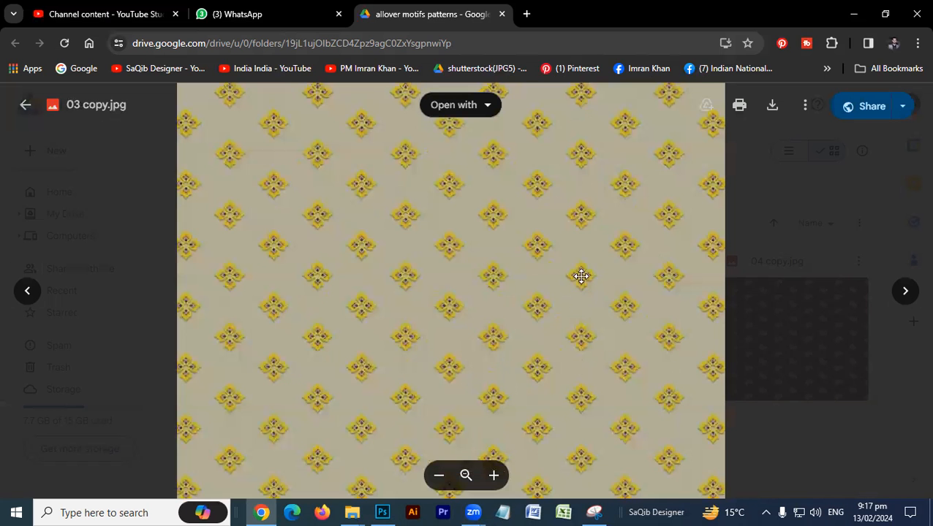
scroll(541, 329, "down", 2)
scroll(541, 347, "down", 2)
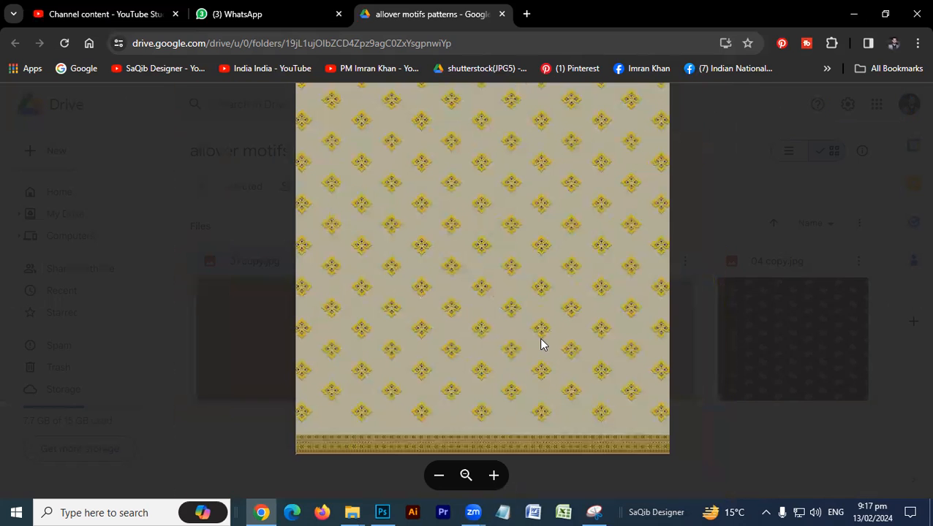
scroll(520, 389, "up", 1)
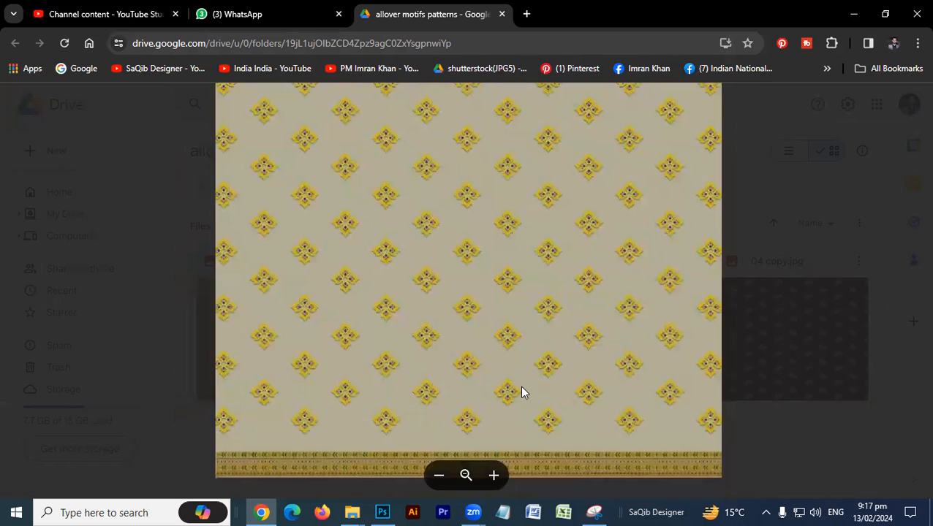
scroll(521, 392, "up", 3)
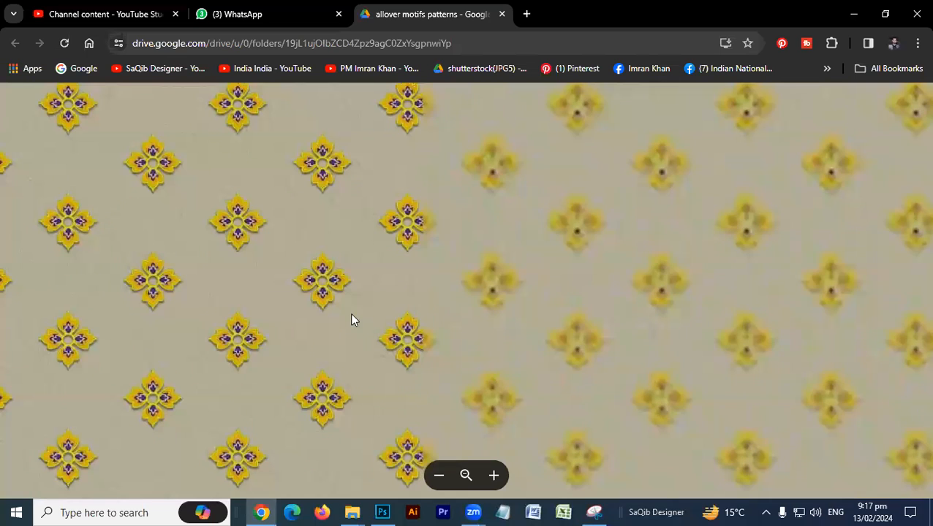
scroll(322, 274, "up", 2)
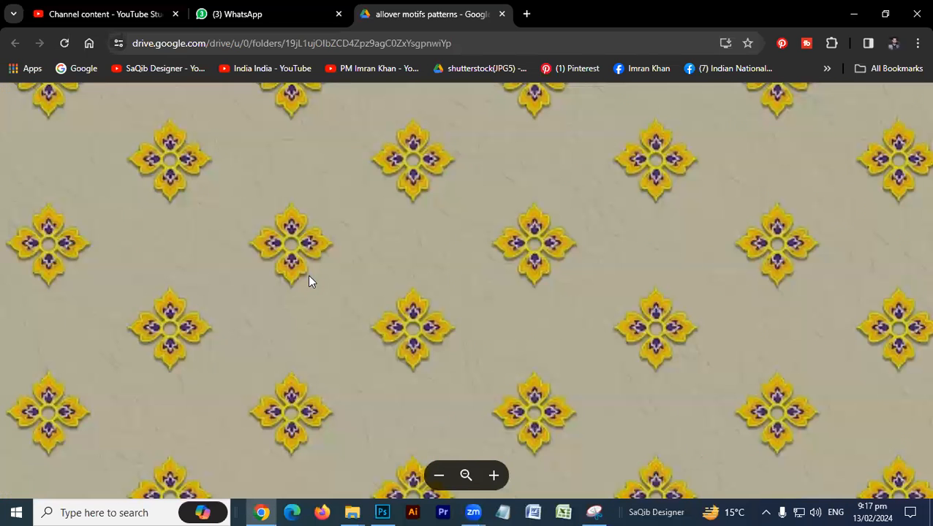
scroll(444, 375, "down", 2)
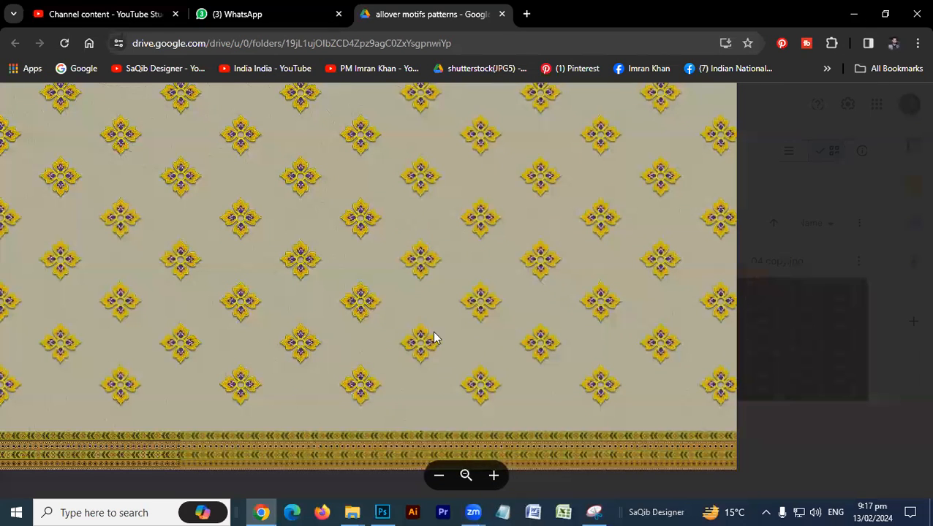
scroll(417, 285, "up", 2)
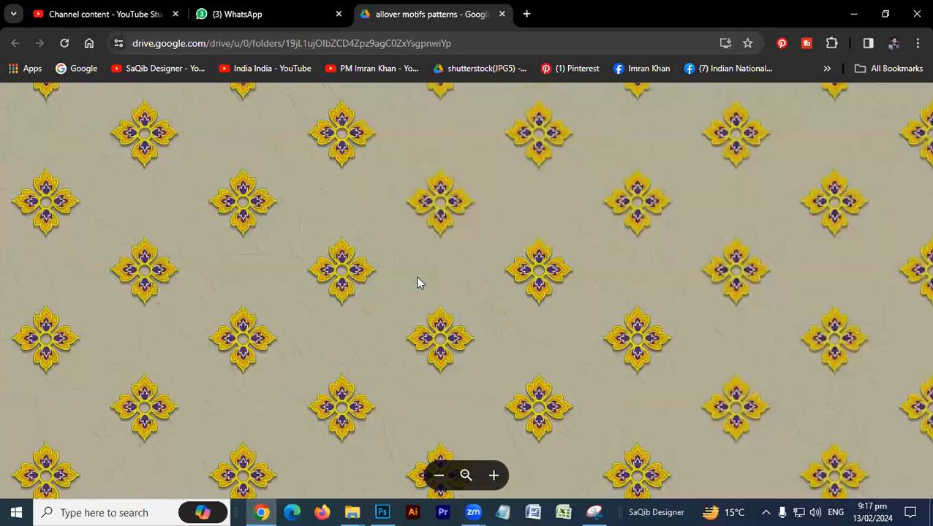
scroll(416, 279, "up", 2)
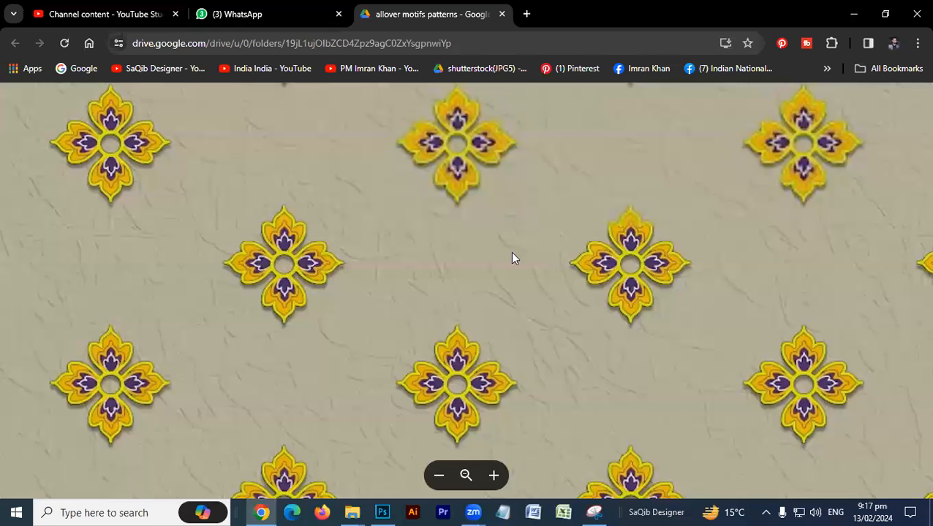
scroll(511, 255, "down", 3)
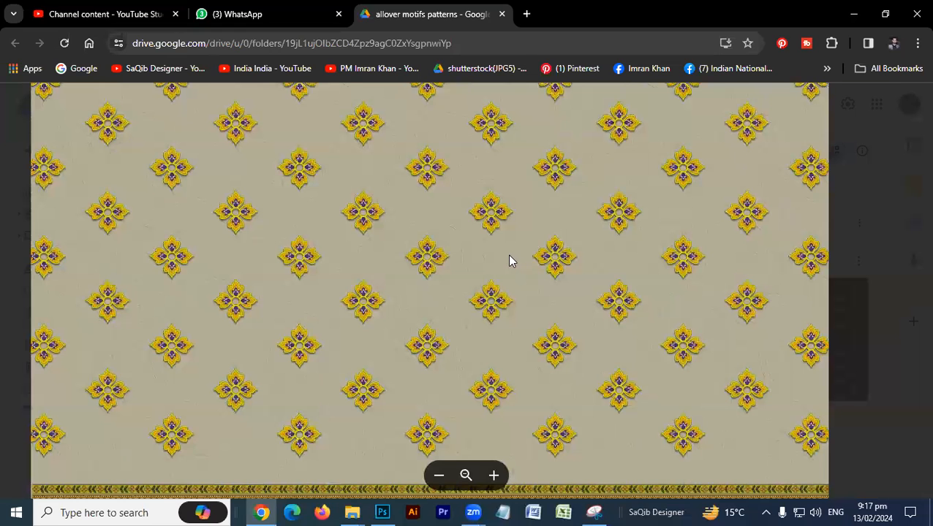
scroll(509, 261, "down", 2)
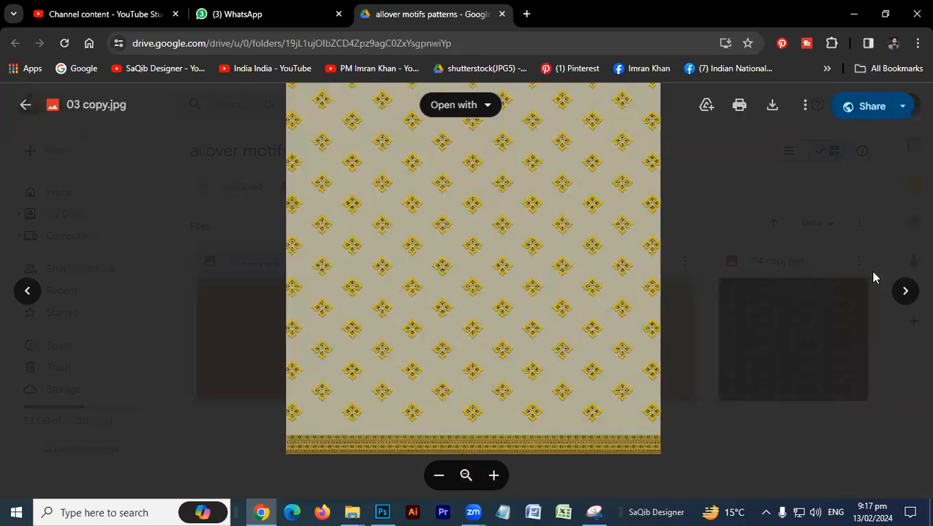
Step: Open the 04 copy.jpg preview and examine its paisley motif repeat and floral border
left_click(905, 291)
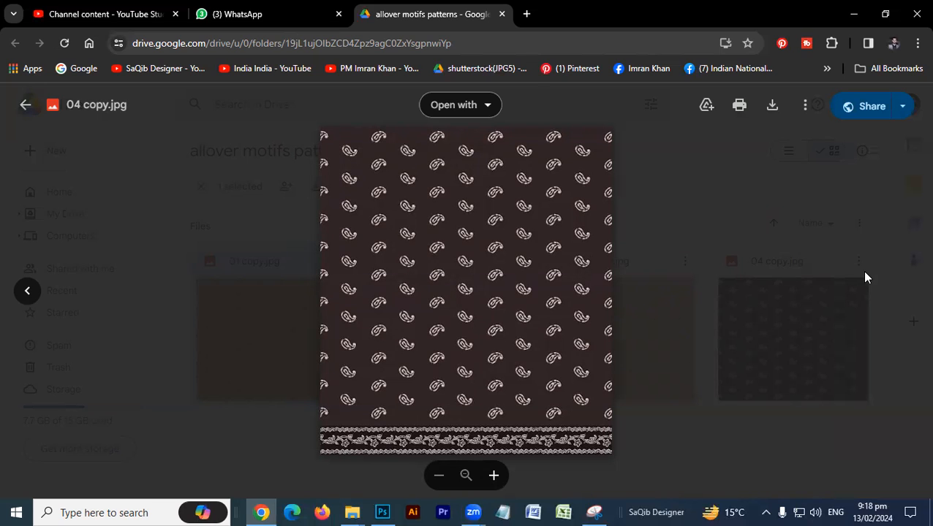
scroll(481, 392, "up", 3)
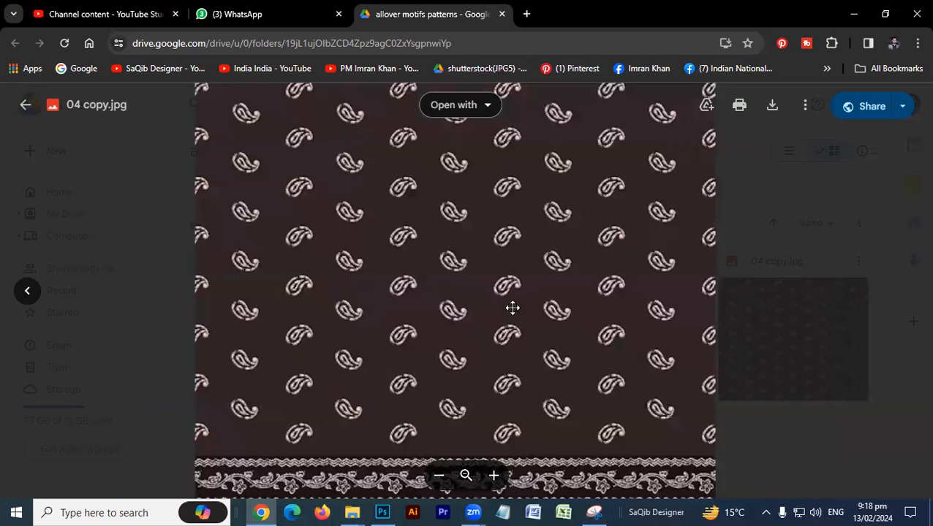
scroll(557, 329, "down", 1)
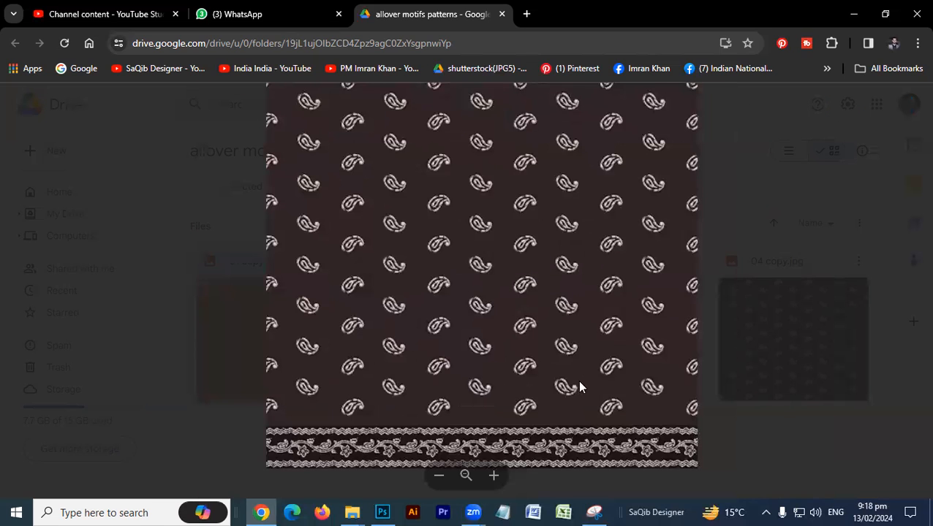
Step: Examine the paisley rows and lower border of 04 copy.jpg close up and as a whole, and close the preview
scroll(578, 386, "down", 1)
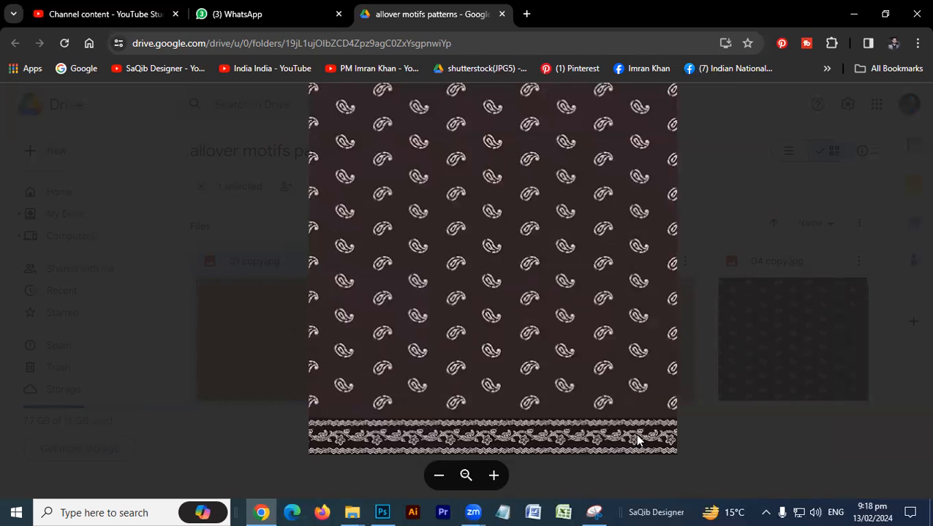
scroll(634, 433, "down", 1)
scroll(572, 436, "up", 2)
scroll(573, 441, "up", 1)
scroll(549, 414, "down", 1)
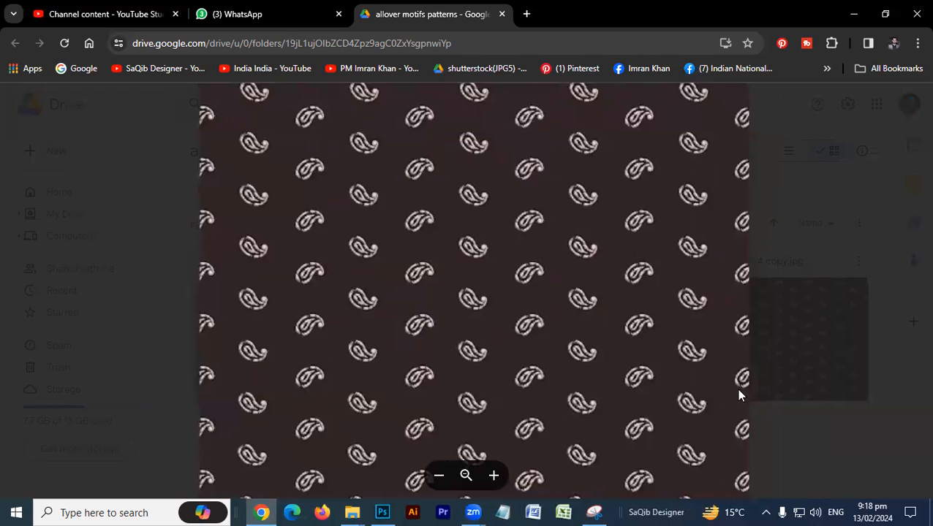
scroll(738, 395, "down", 1)
left_click(832, 371)
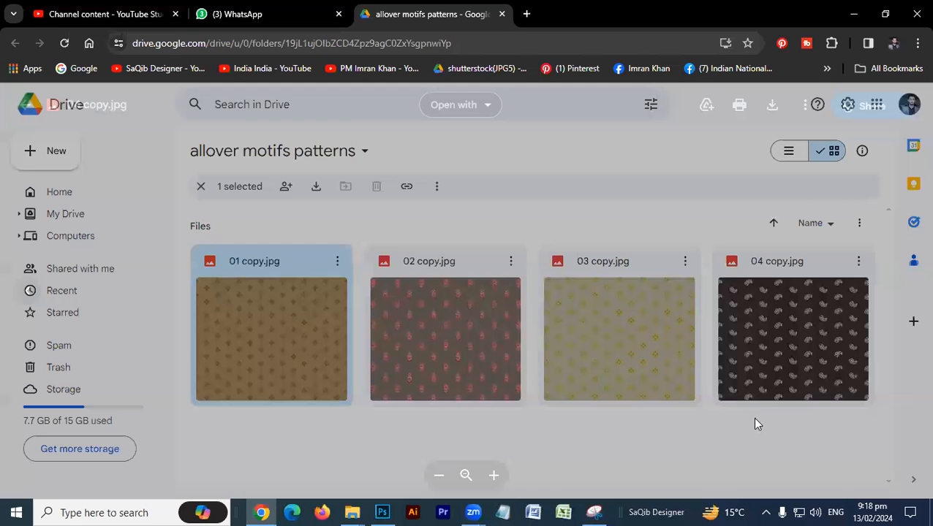
Step: Switch to Photoshop and close 17.psd without saving its changes
left_click(381, 512)
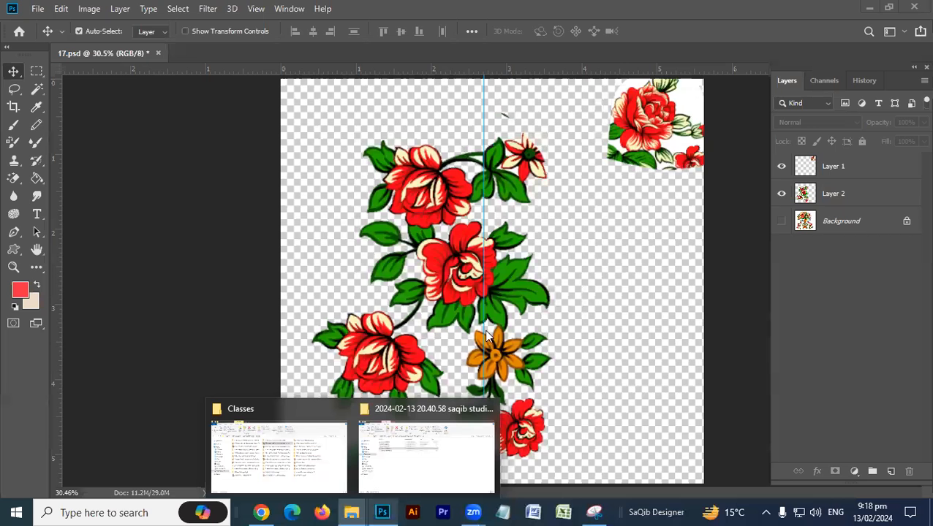
left_click(159, 55)
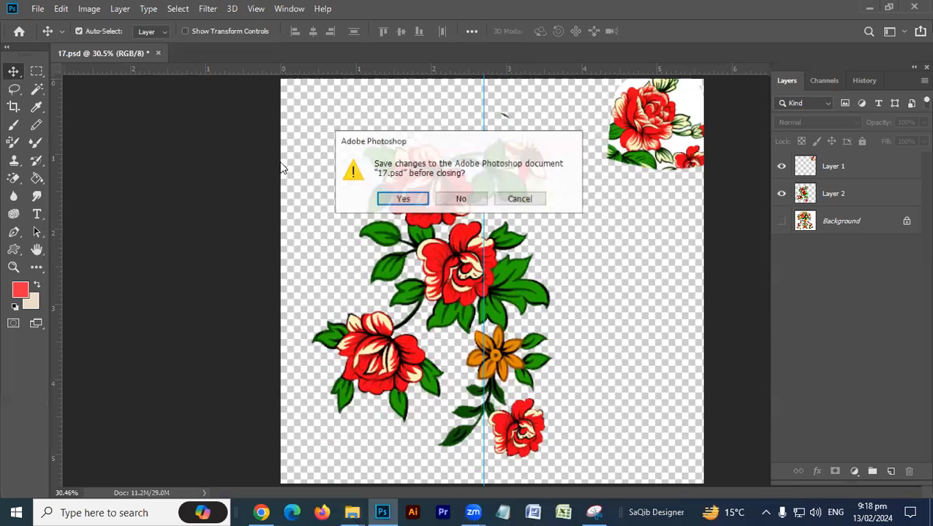
left_click(462, 199)
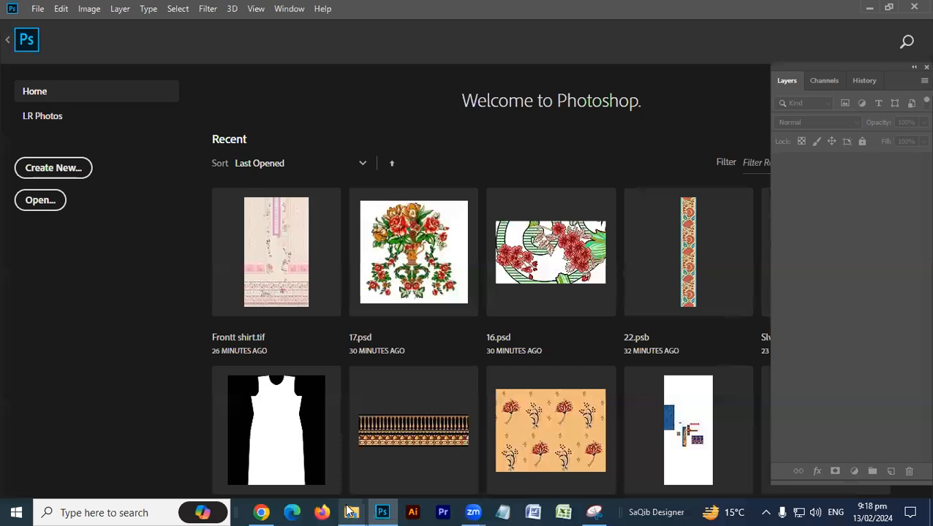
mouse_move(350, 512)
left_click(331, 473)
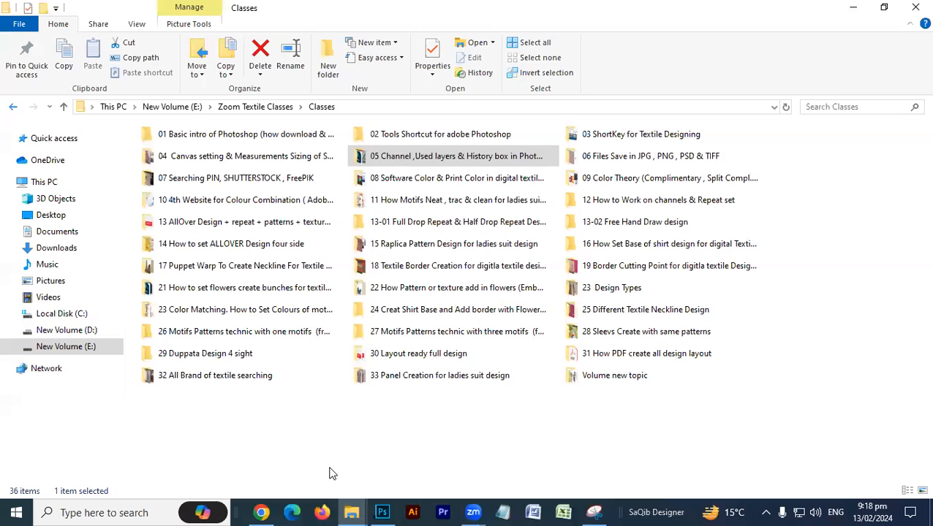
left_click(353, 510)
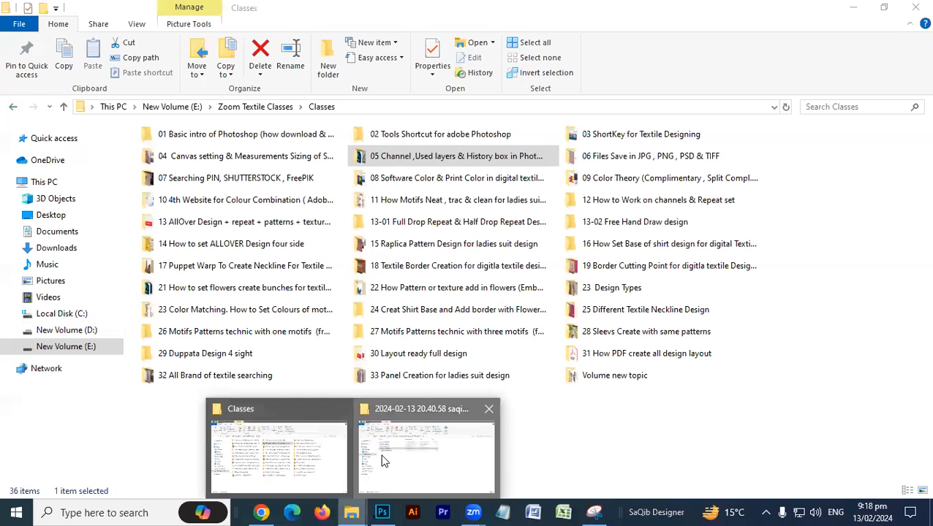
left_click(62, 348)
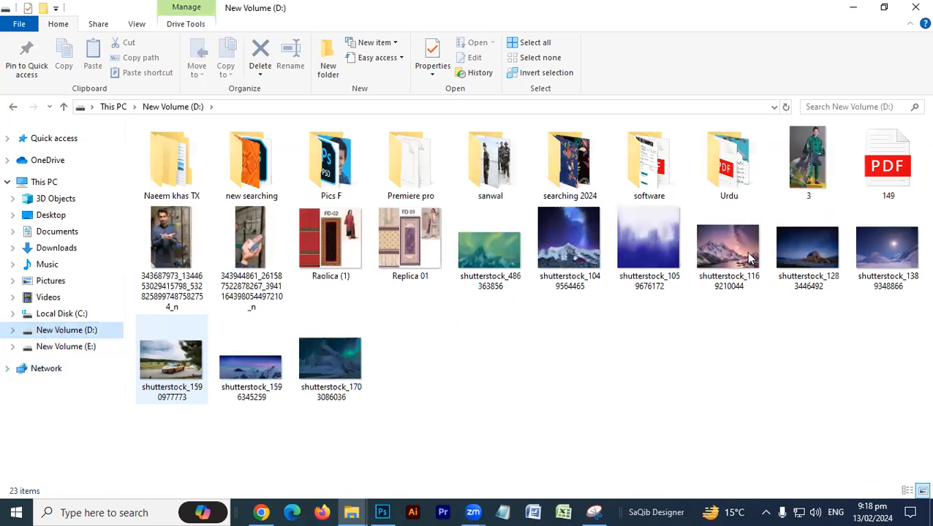
double_click(567, 176)
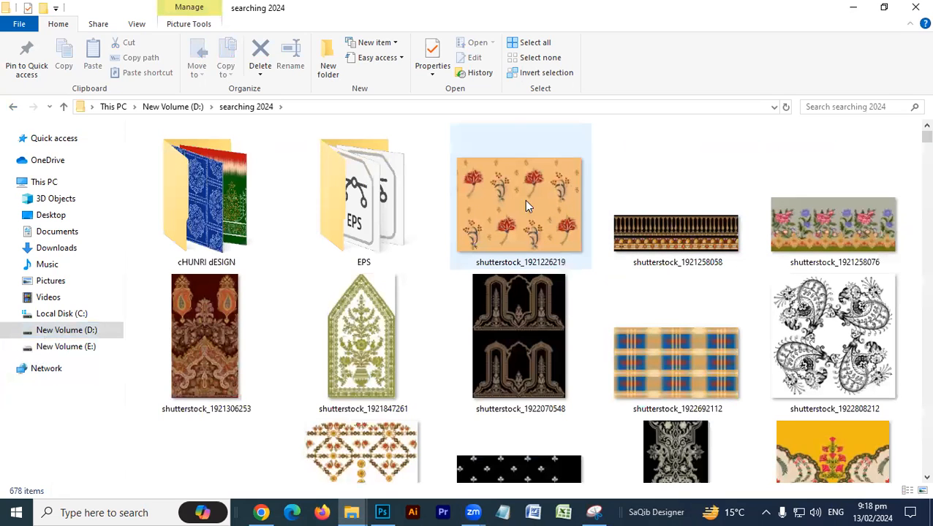
double_click(526, 212)
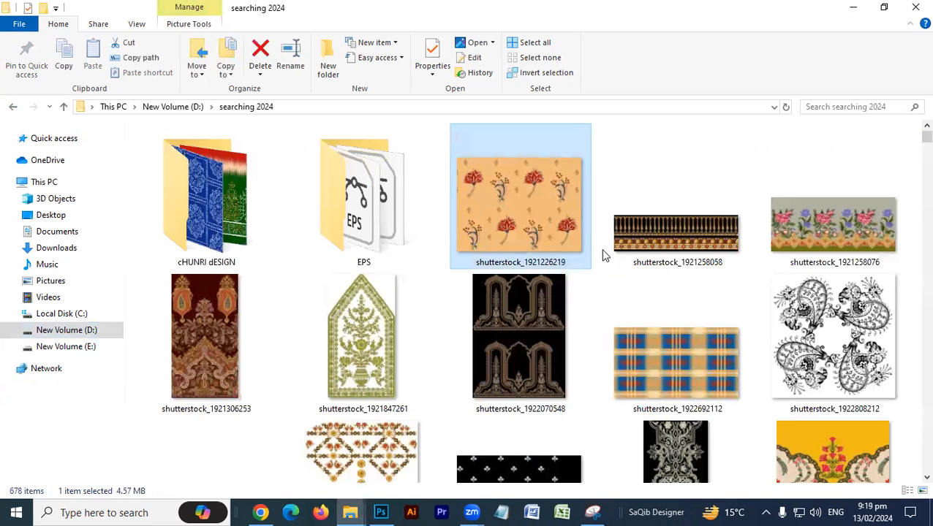
left_click_drag(501, 216, 790, 215)
key("alt+Tab")
key("alt+Tab")
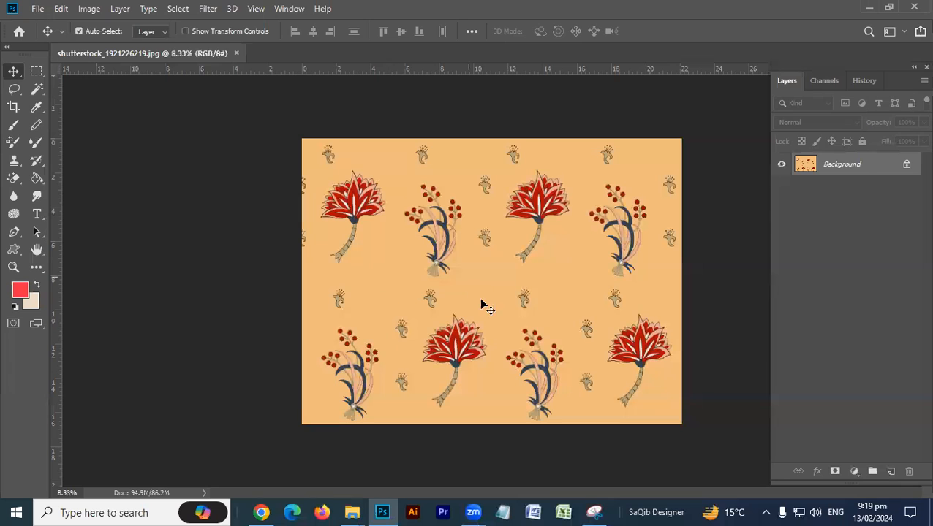
Step: Create a new document 40 inches wide and 45 inches high at a resolution of 200 pixels/inch
key("ctrl")
key("ctrl+n")
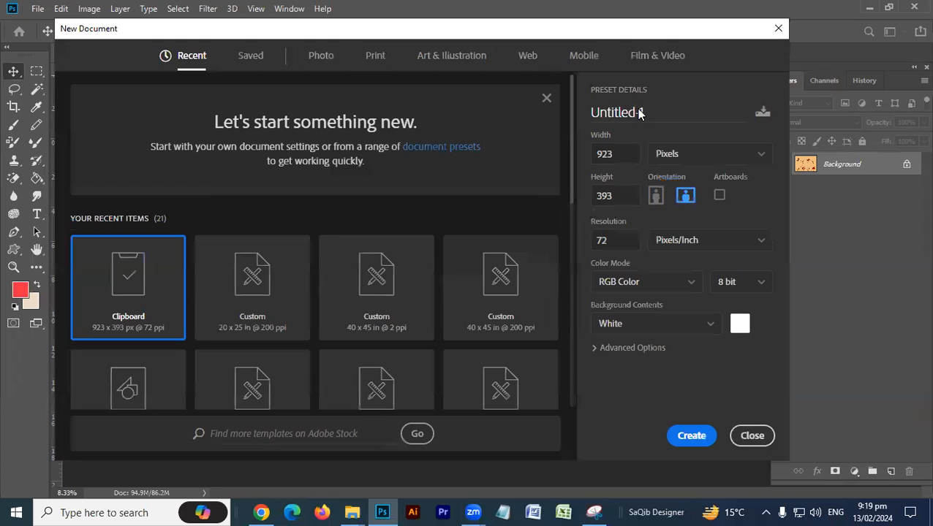
left_click(675, 154)
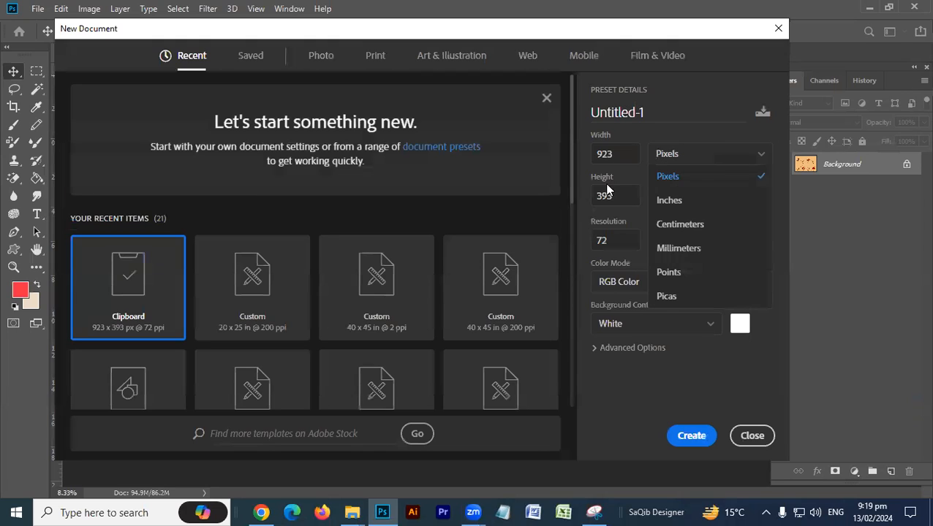
left_click(663, 199)
left_click_drag(630, 159, 563, 157)
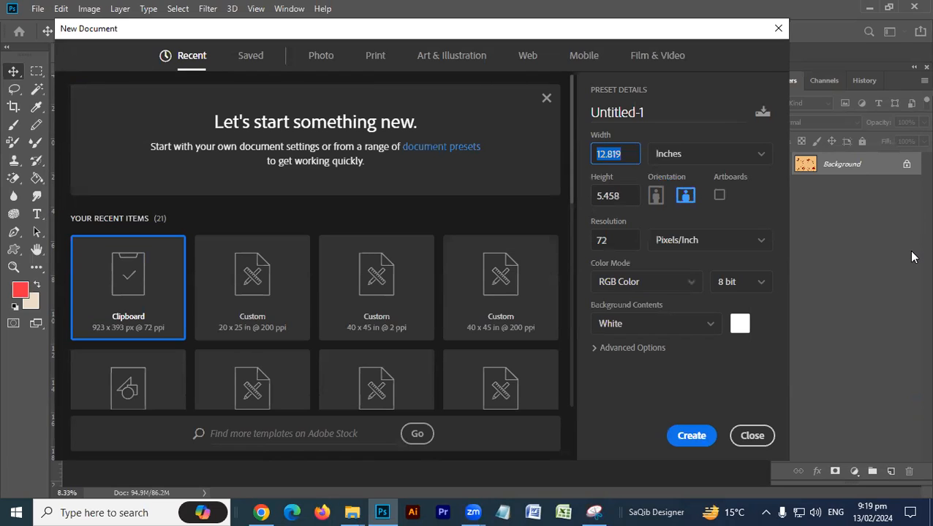
type("40")
left_click_drag(630, 197, 581, 201)
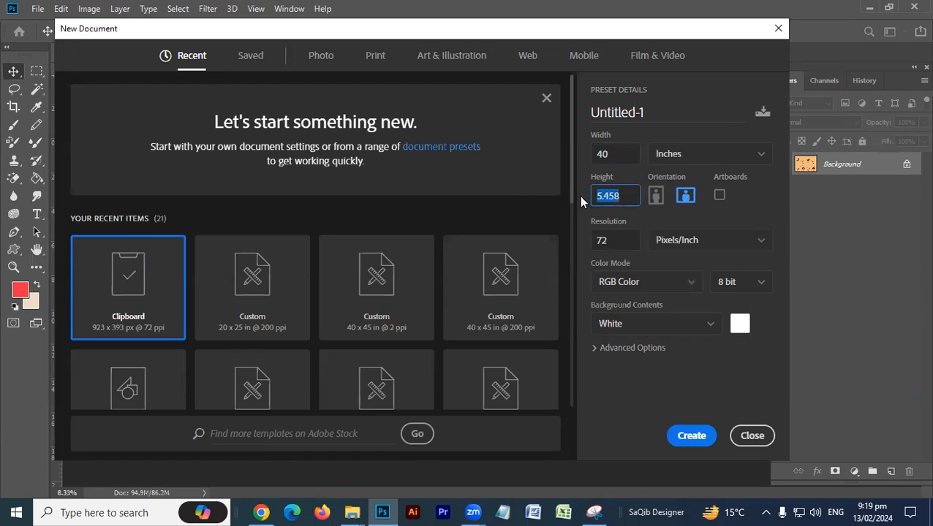
type("45")
left_click(620, 238)
type("200")
key("Return")
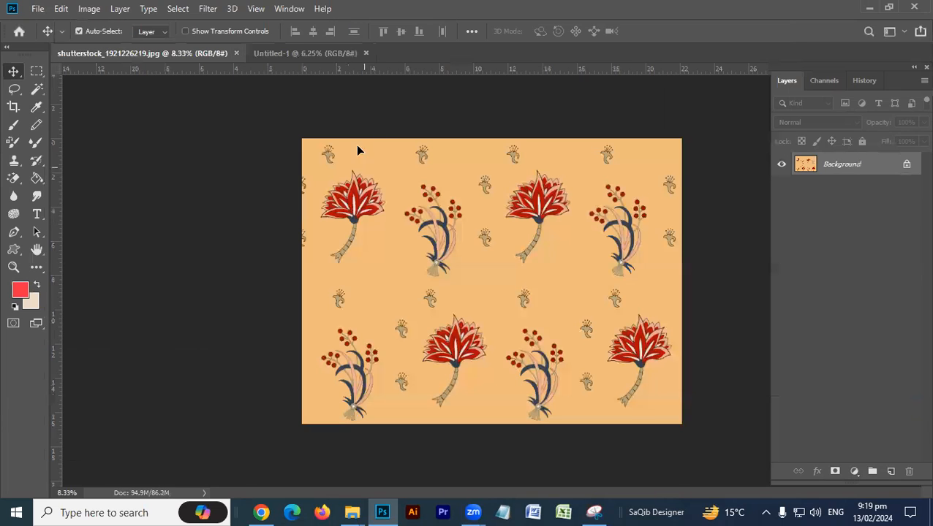
Step: Copy the floral pattern into the new document, sample its orange ground as the foreground colour and delete that ground
left_click_drag(355, 145, 376, 225)
key("w")
left_click(401, 223)
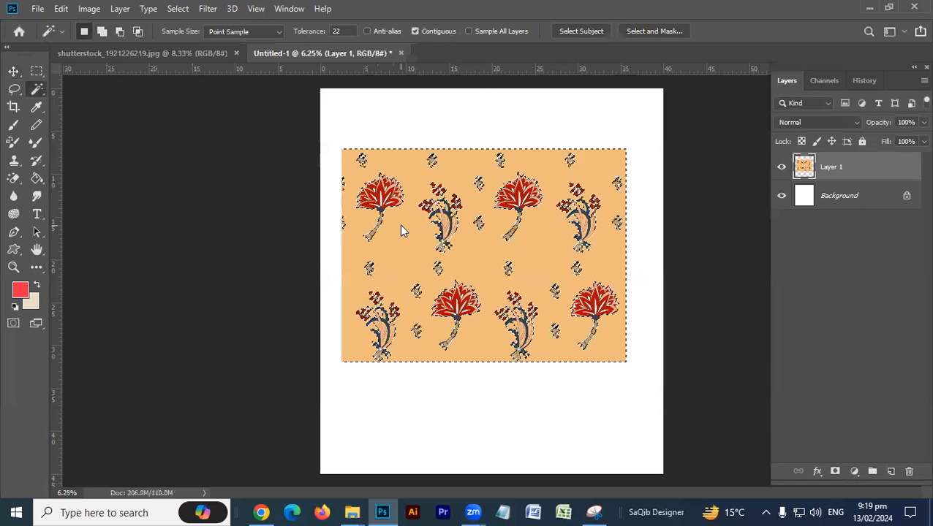
key("i")
left_click(416, 233)
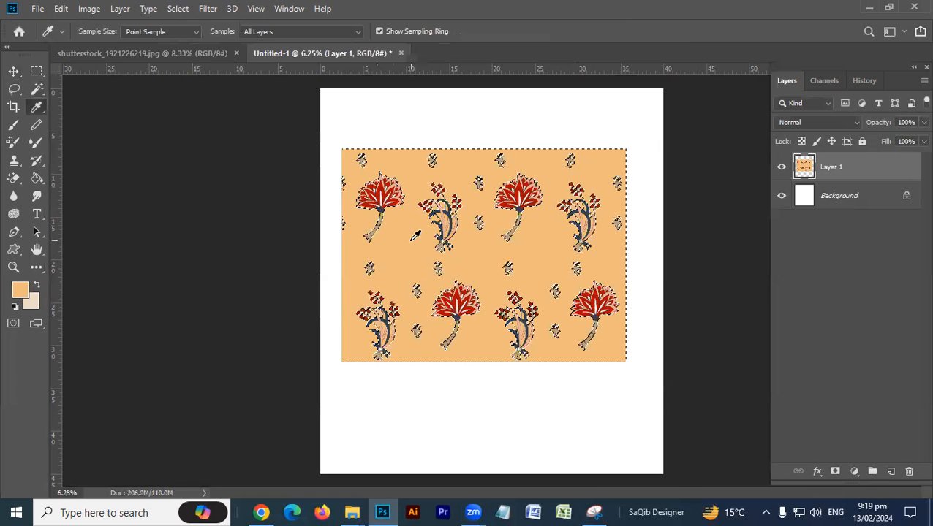
key("Delete")
key("ctrl+d")
Step: Copy one berry sprig onto its own layer using a Normal-style rectangular selection, and hide the full pattern layer
left_click_drag(366, 181, 469, 152)
key("m")
mouse_move(399, 158)
left_mouse_down()
mouse_move(402, 146)
mouse_move(394, 171)
left_mouse_up()
left_click(334, 32)
left_click(338, 44)
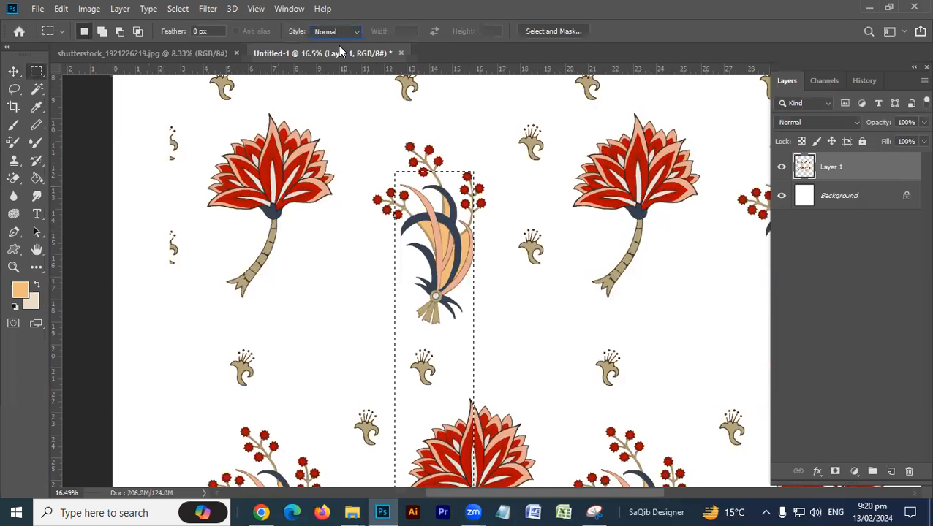
left_click_drag(499, 138, 360, 327)
key("ctrl+j")
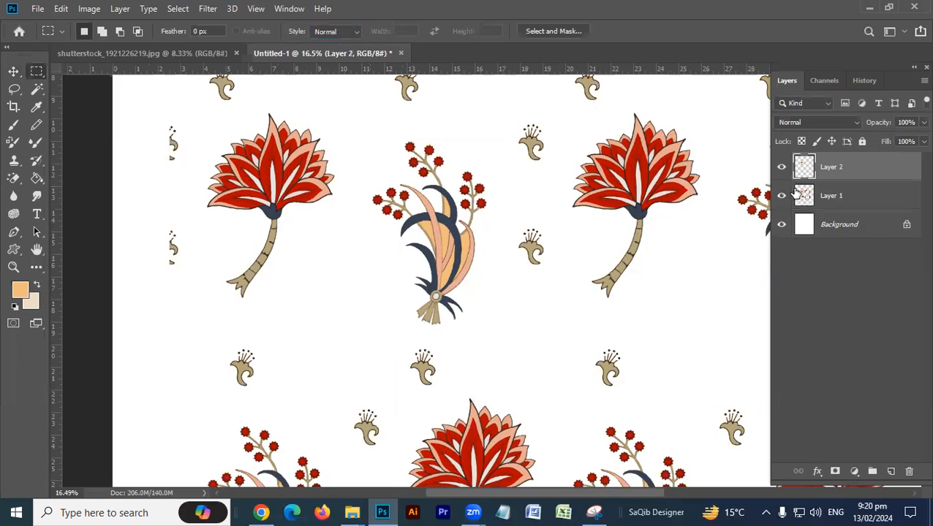
left_click(782, 196)
Step: Scale the berry sprig down to about 3.7 inches tall and place it near the canvas's upper-left corner
left_click_drag(598, 187, 540, 208)
left_click_drag(455, 241, 475, 179)
key("v")
key("ctrl+t")
key("Return")
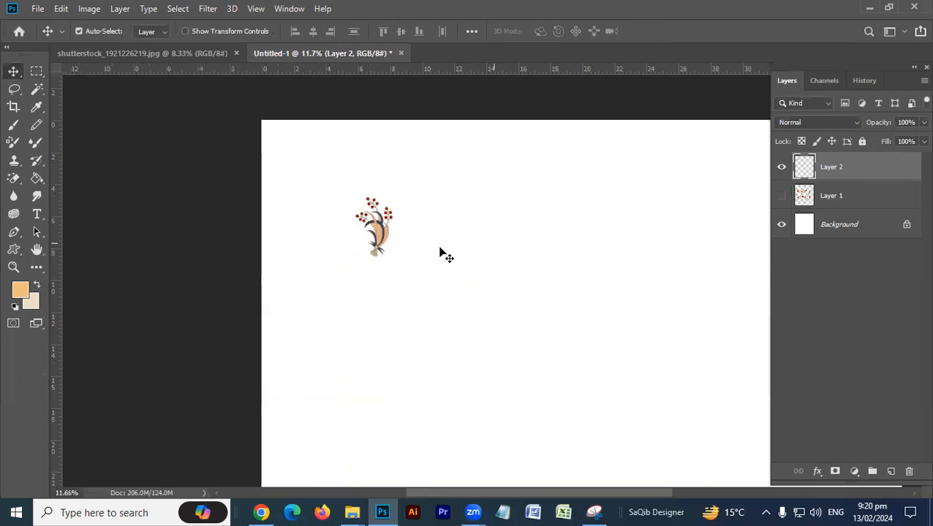
left_click_drag(381, 239, 371, 177)
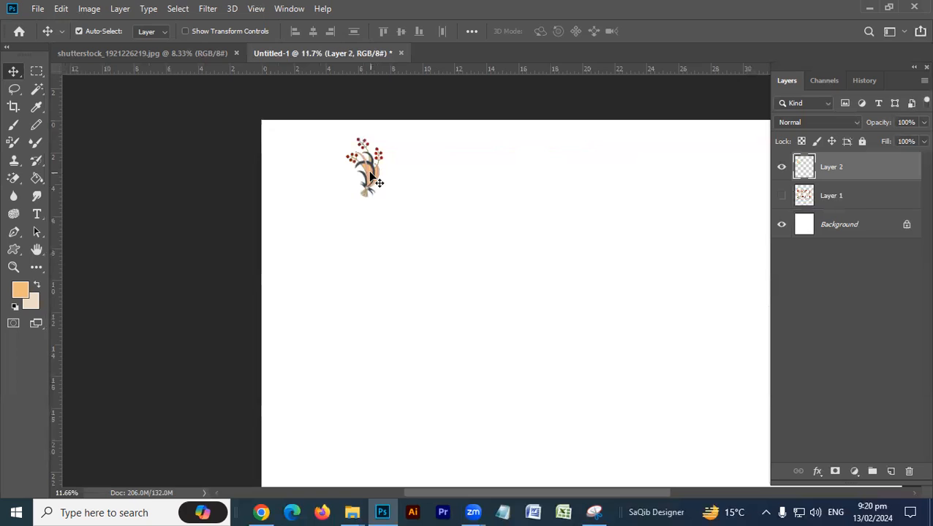
Step: Duplicate the berry sprig and transform the copy to sit about 4.4 inches directly below the original
key("ctrl+j")
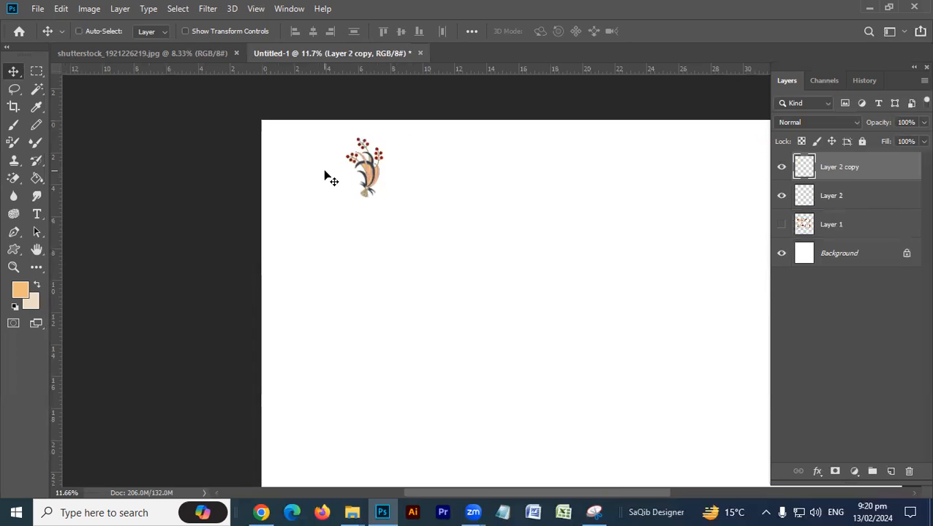
key("ctrl+t")
left_click_drag(351, 178, 400, 267)
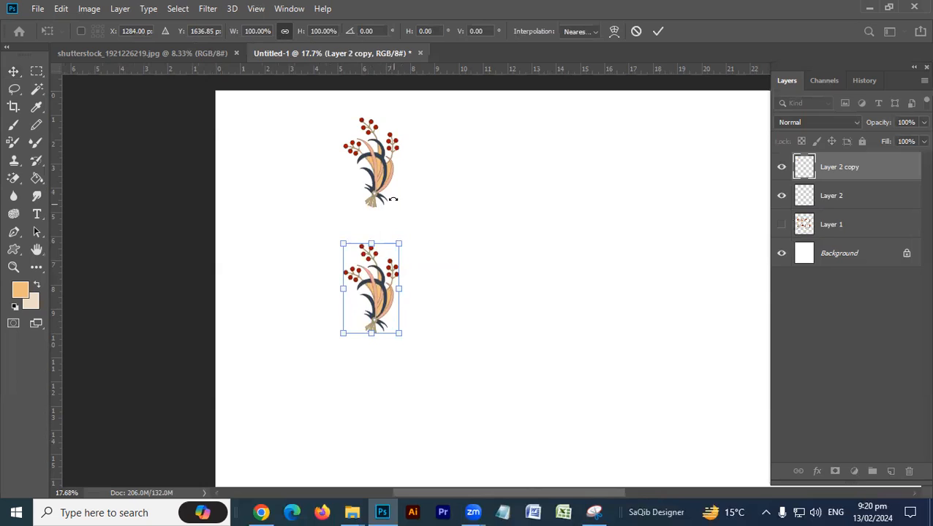
mouse_move(387, 284)
left_mouse_down()
mouse_move(387, 337)
mouse_move(393, 265)
mouse_move(393, 273)
left_mouse_up()
key("Return")
left_click_drag(418, 208, 396, 253)
left_click_drag(418, 212, 417, 173)
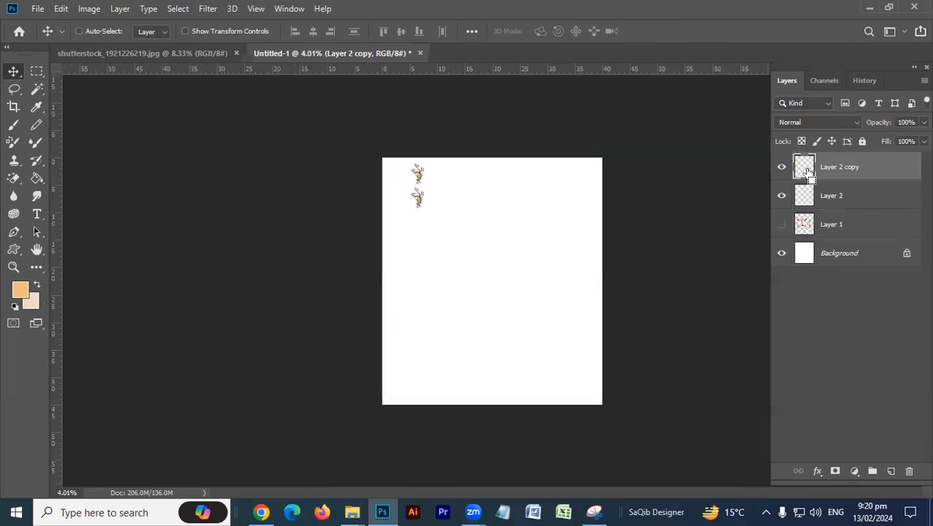
Step: Repeat the duplicate-and-shift transform 15 times to run a vertical column of sprigs past the canvas's lower edge
left_click(805, 171, "ctrl")
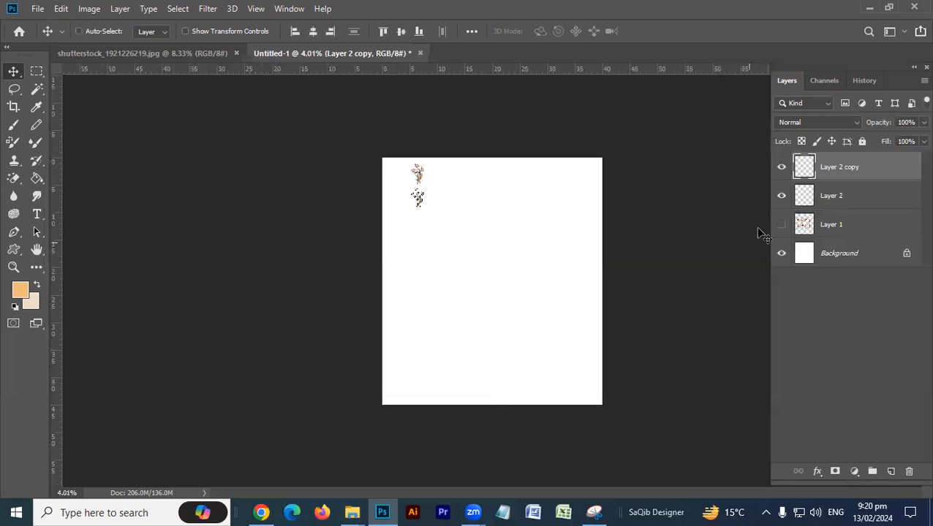
key("ctrl+d")
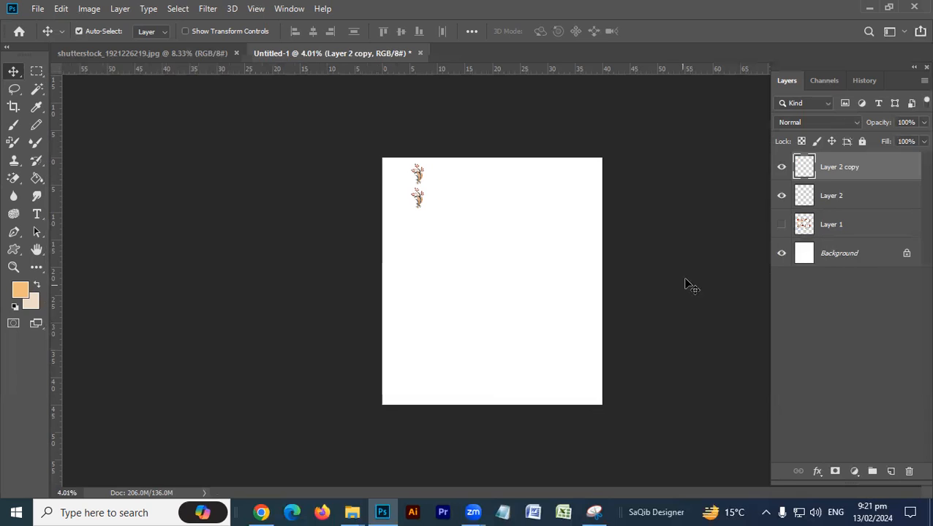
key("ctrl")
key("ctrl+alt+shift+t")
key("ctrl+alt+shift+t")
key("ctrl+alt+shift+t")
key("ctrl+alt+shift+t")
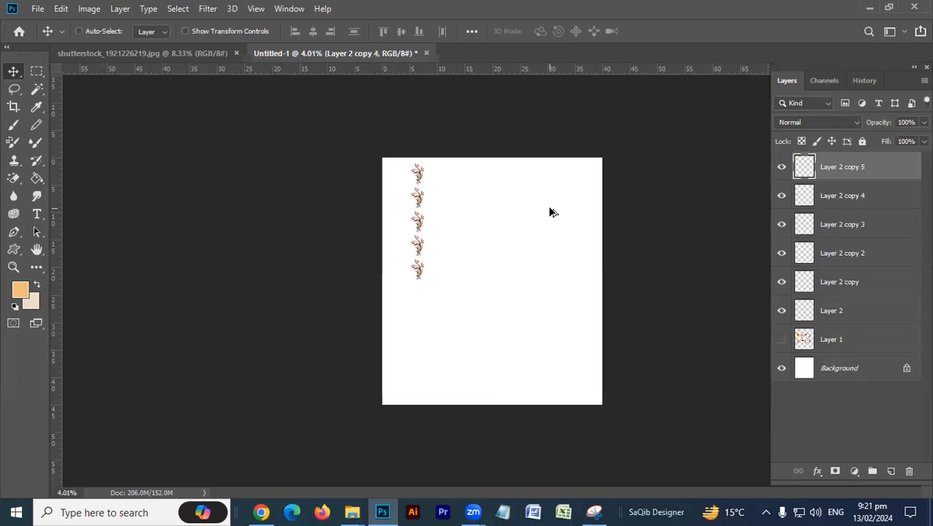
key("ctrl+alt+shift+t")
key("ctrl+alt+shift+t")
key("ctrl+alt+shift+t")
key("ctrl+alt+shift+t")
key("ctrl+alt+shift+t")
key("ctrl+alt+shift+t")
key("ctrl+alt+shift+t")
key("ctrl+alt+shift+t")
key("ctrl+alt+shift+t")
key("ctrl+alt+shift+t")
key("ctrl+alt+shift+t")
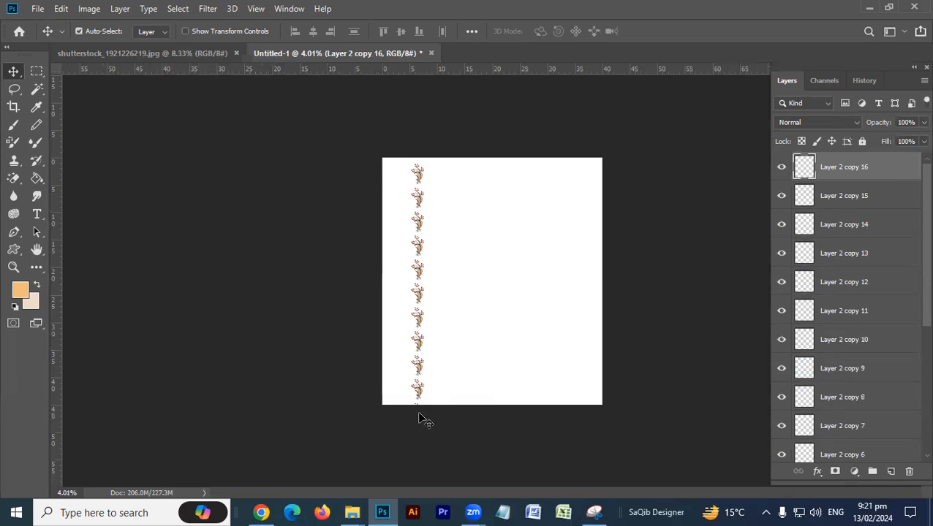
Step: Merge Layer 2 and all its sprig copies into a single layer
scroll(872, 229, "down", 5)
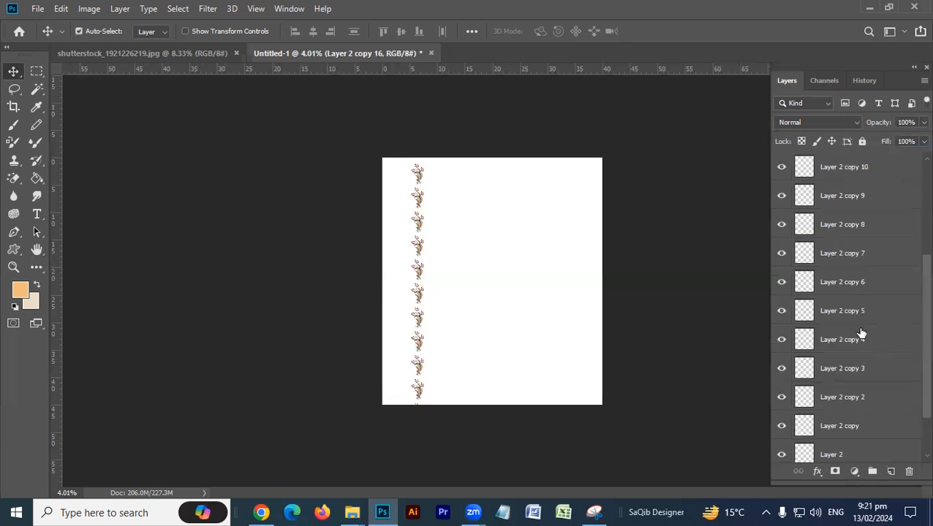
left_click(852, 401, "shift")
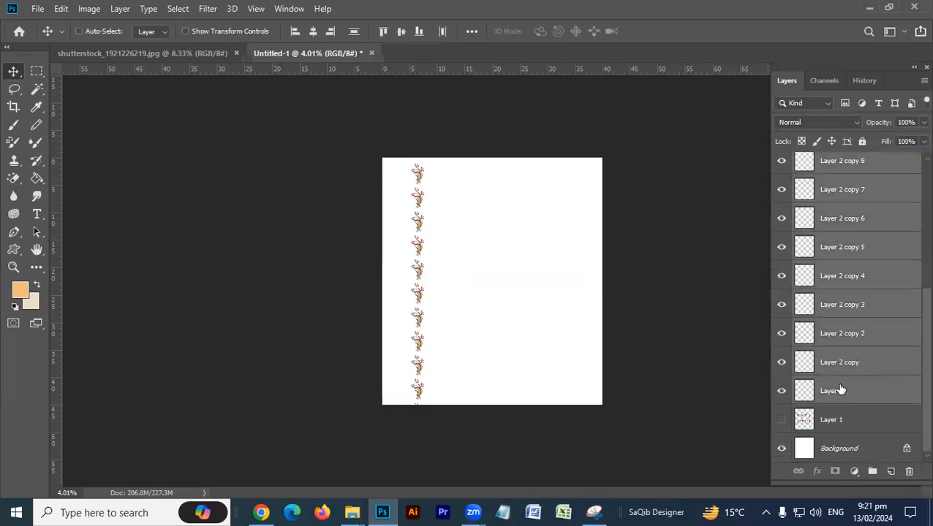
key("ctrl+e")
Step: Compress the merged sprig column vertically with Free Transform so it ends just below the canvas's lower edge
left_click_drag(450, 212, 391, 252)
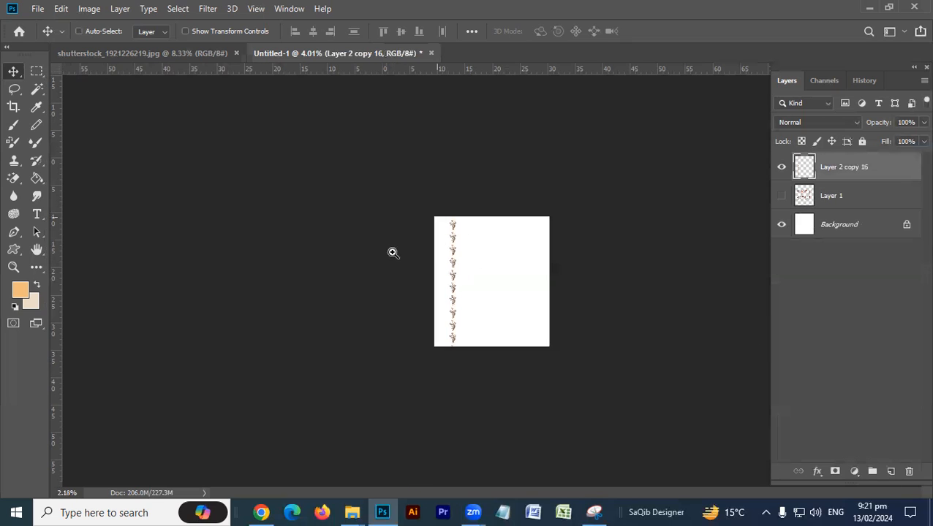
key("ctrl+t")
left_click_drag(444, 426, 441, 341)
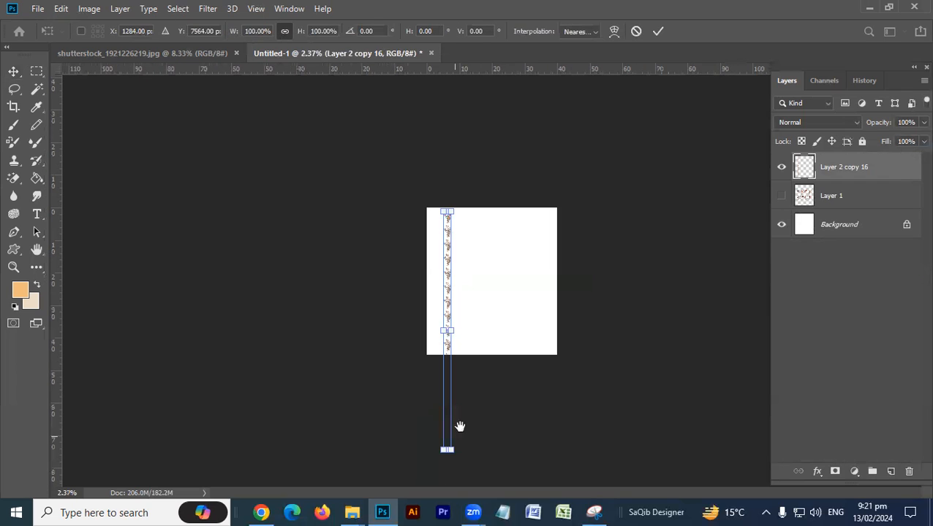
left_click_drag(462, 410, 450, 415)
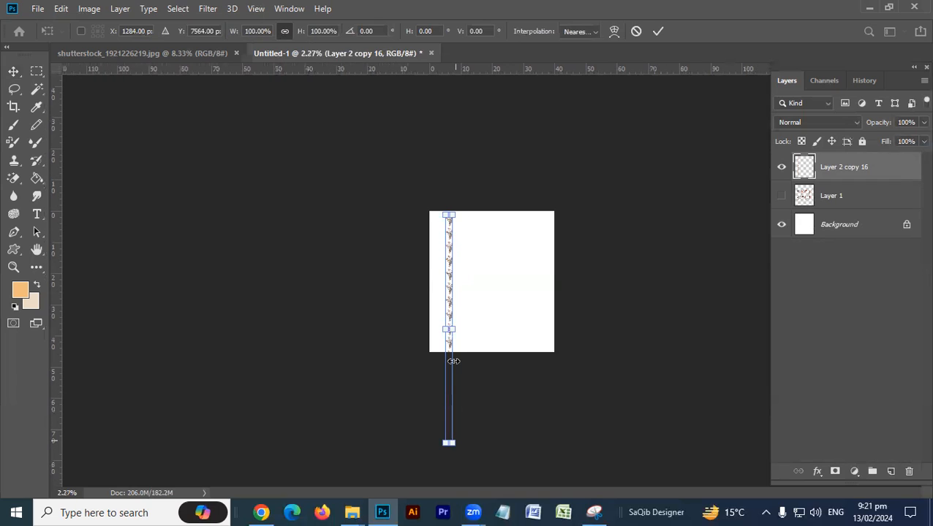
left_click_drag(449, 443, 468, 375)
key("Return")
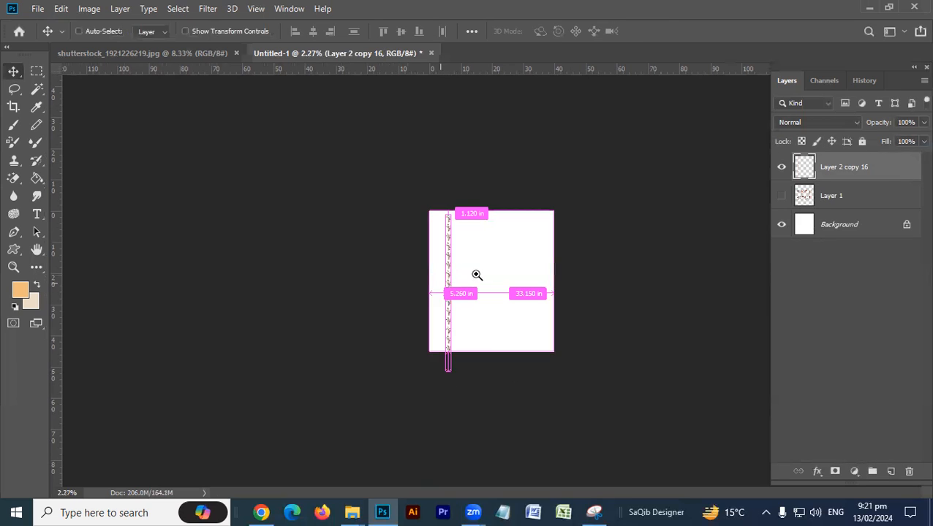
left_click_drag(476, 275, 533, 261)
left_click_drag(308, 339, 614, 371)
left_click_drag(529, 321, 523, 270)
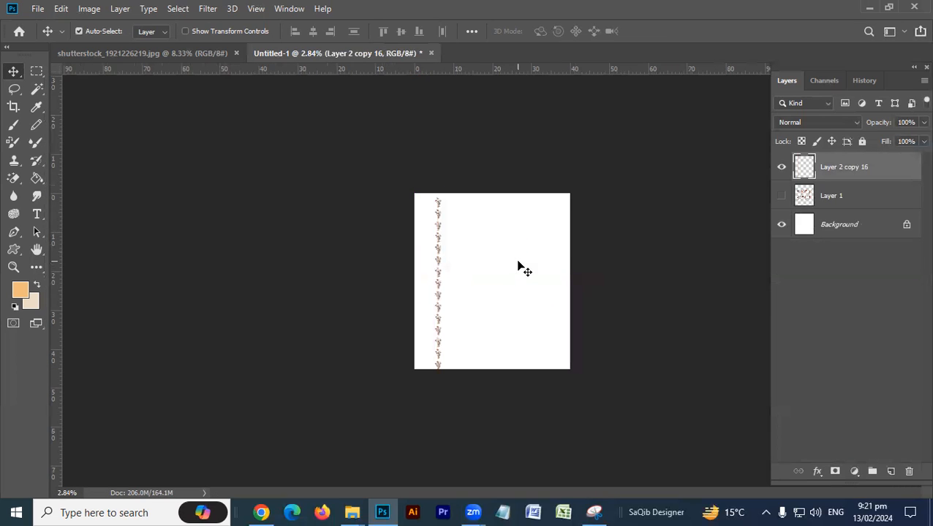
Step: Copy the topmost berry sprig onto its own layer and delete the merged sprig column layer
left_click_drag(421, 218, 538, 265)
key("m")
left_click_drag(443, 137, 225, 306)
key("ctrl+j")
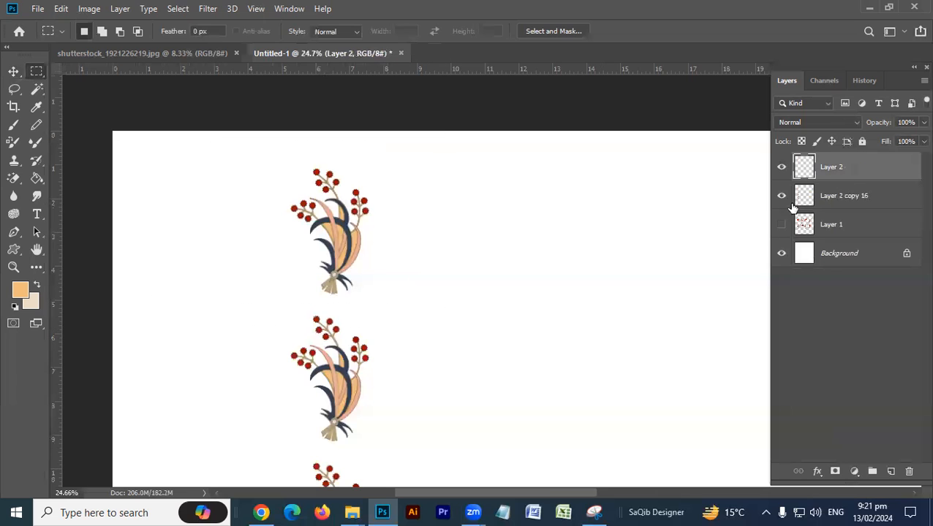
left_click(828, 203)
key("Delete")
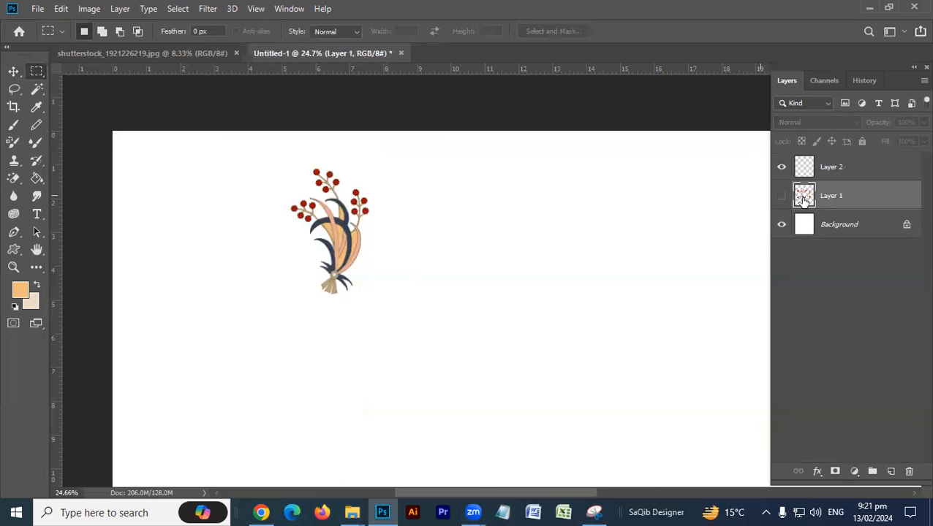
Step: Show Layer 1, copy one of its red flowers onto a new layer and place it beside the berry sprig
left_click(782, 196)
scroll(436, 231, "down", 4)
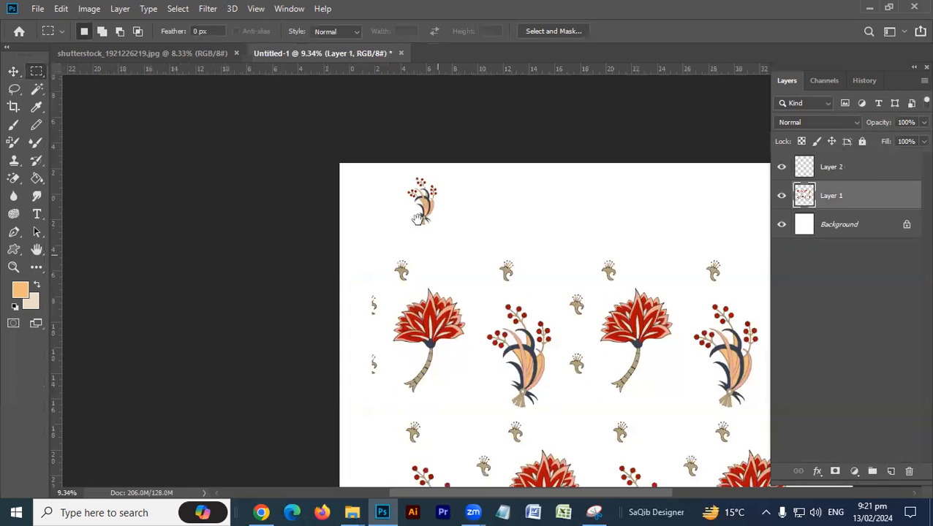
left_click_drag(359, 320, 384, 309)
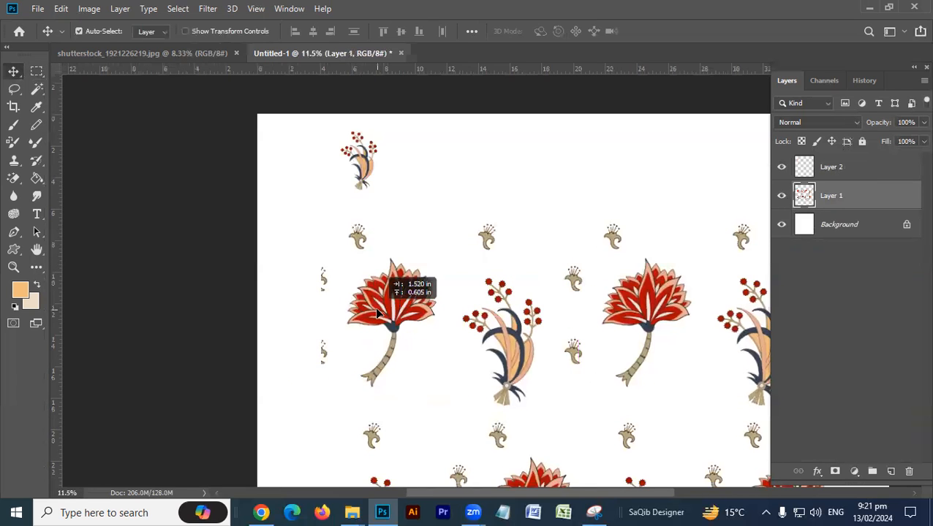
left_click_drag(432, 247, 339, 398)
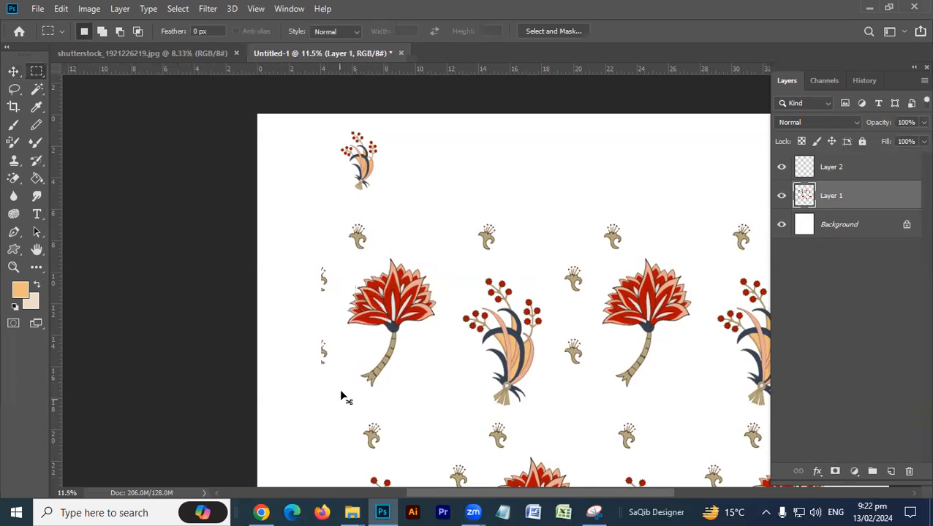
key("ctrl+j")
key("v")
left_click_drag(385, 295, 444, 123)
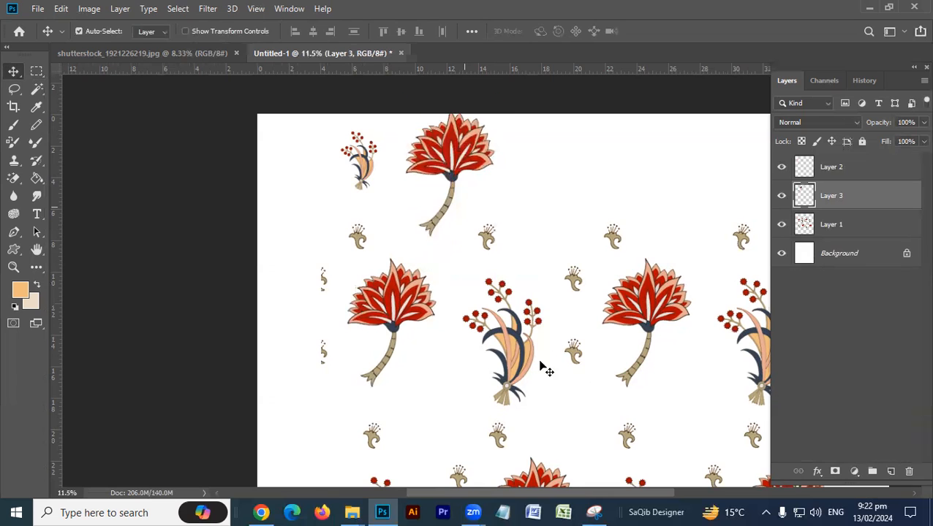
Step: Shift the Layer 1 artwork down, copy one small beige flower onto a new layer, and hide Layer 1
left_click_drag(511, 348, 521, 391)
key("m")
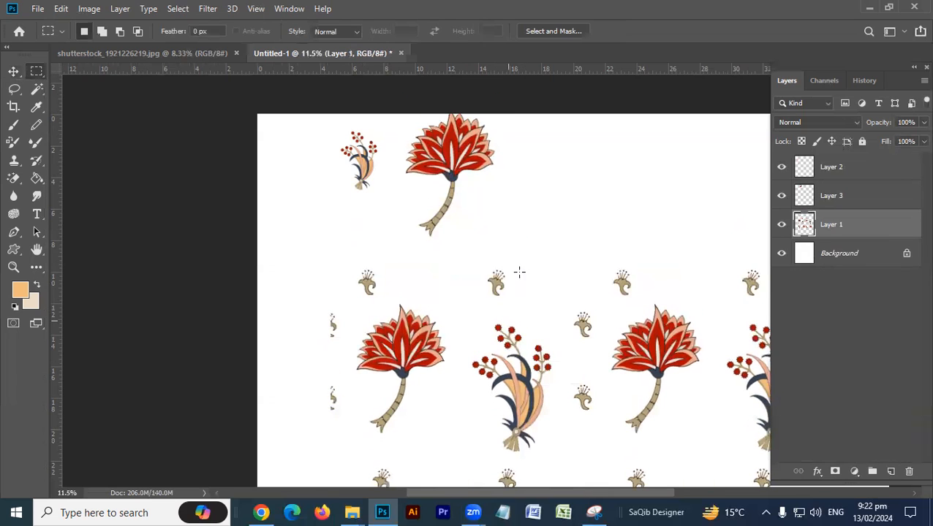
left_click_drag(514, 293, 477, 263)
left_click_drag(522, 260, 514, 196)
key("ctrl+j")
key("v")
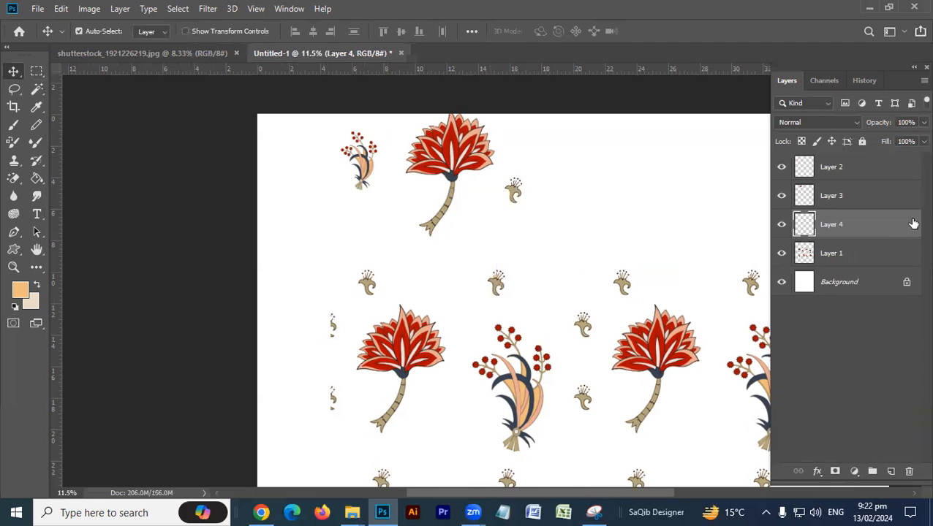
left_click(782, 253)
Step: Move the red flower below the berry sprig and scale it down to about 2.7 by 3.9 inches
left_click_drag(451, 159, 397, 204)
key("ctrl+t")
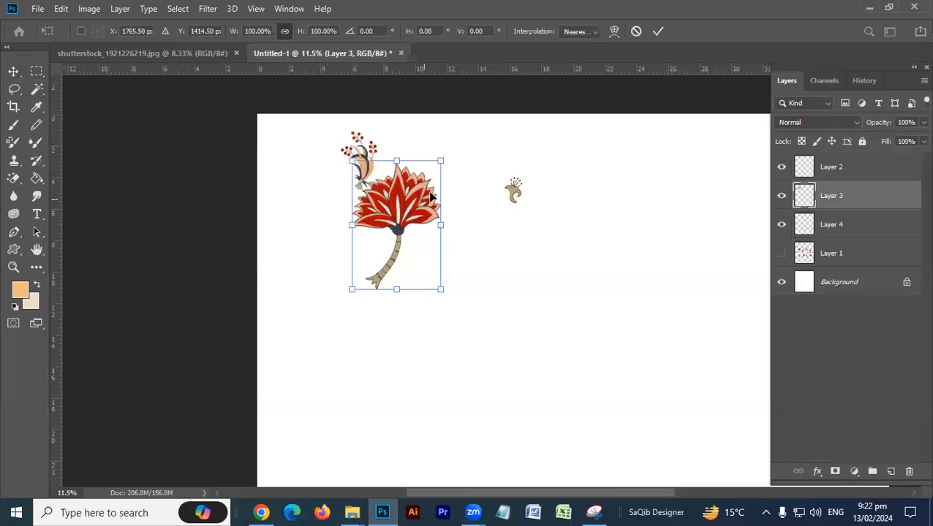
left_click_drag(442, 158, 434, 206)
key("ctrl+z")
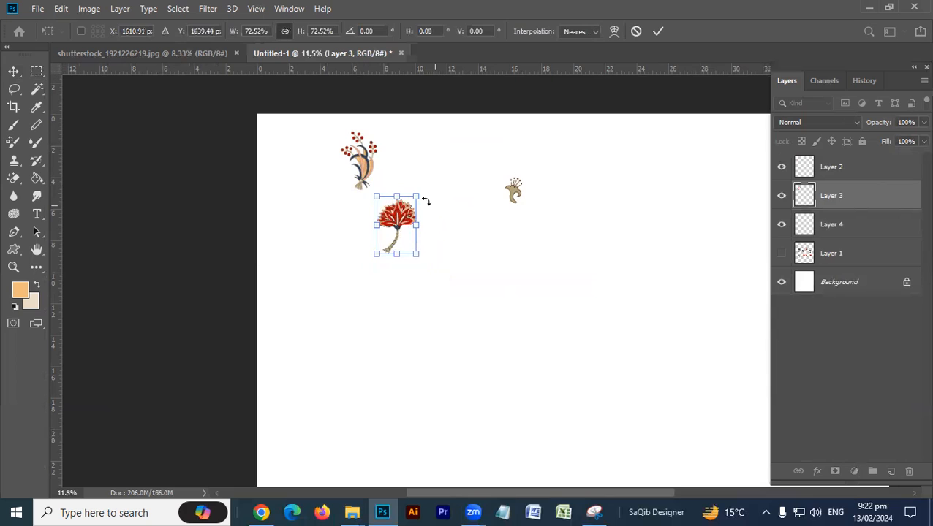
left_click(367, 168)
left_click(366, 170)
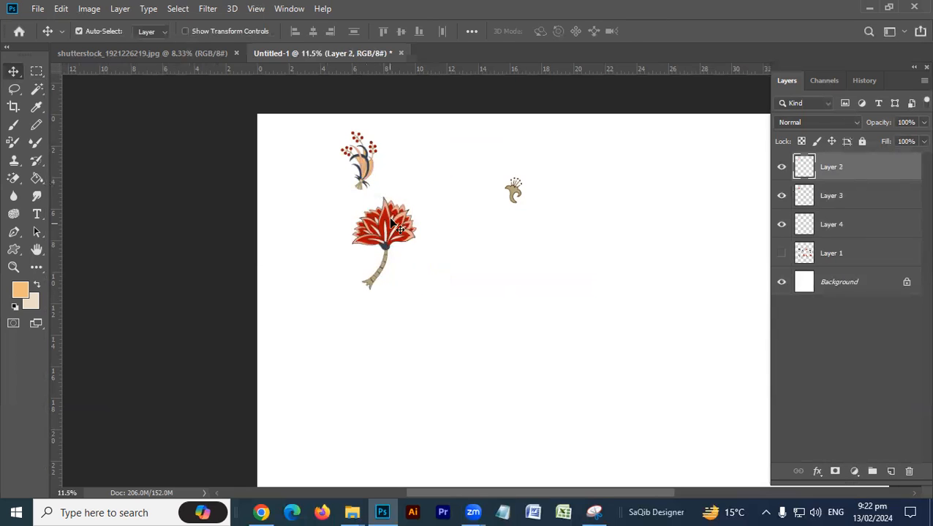
left_click(392, 223)
key("ctrl+t")
mouse_move(411, 213)
left_mouse_down()
mouse_move(412, 231)
mouse_move(421, 222)
left_mouse_up()
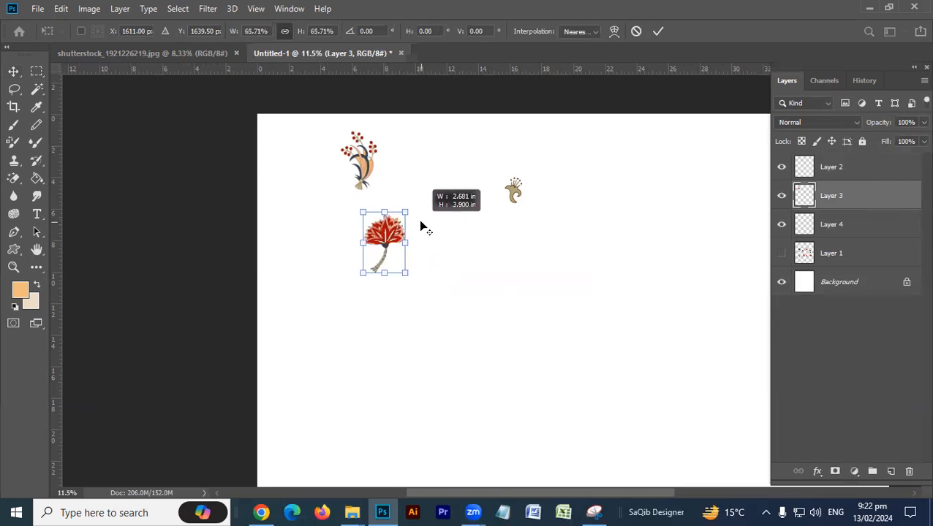
key("Return")
Step: Move the berry sprig to the upper right of the red flower and scale it to about 90.5%
left_click_drag(382, 163, 436, 204)
key("ctrl+t")
left_click_drag(430, 170, 443, 180)
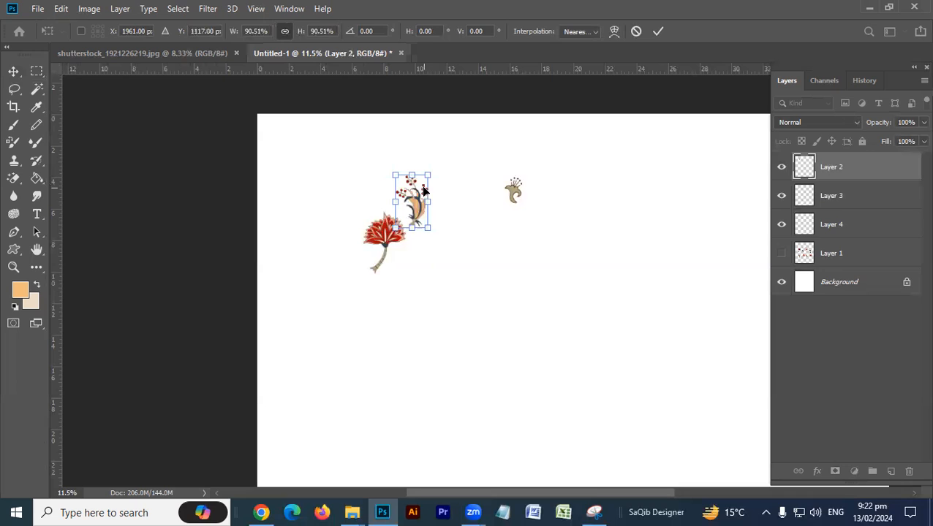
key("Return")
Step: Move the small beige flower closer to the other motifs and enlarge it to about 2.4 inches tall
left_click_drag(513, 191, 456, 261)
key("ctrl+t")
key("Return")
scroll(434, 260, "up", 1)
key("ctrl+t")
key("Return")
Step: Stack the motifs near the canvas's upper-left corner: red flower first, berry sprig below it offset right, small beige flower last
left_click_drag(513, 205, 427, 180)
left_click(481, 224)
left_click_drag(518, 225, 441, 235)
left_click_drag(525, 264, 432, 292)
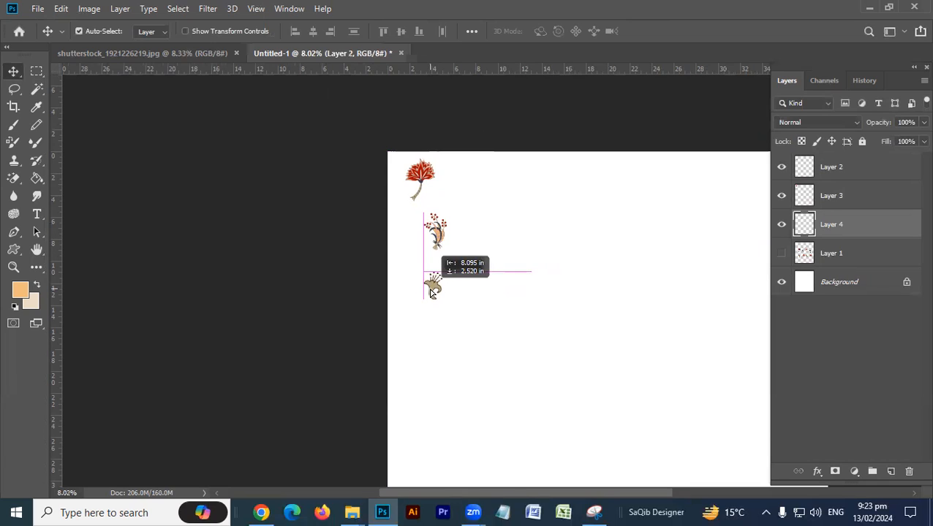
left_click_drag(431, 292, 412, 292)
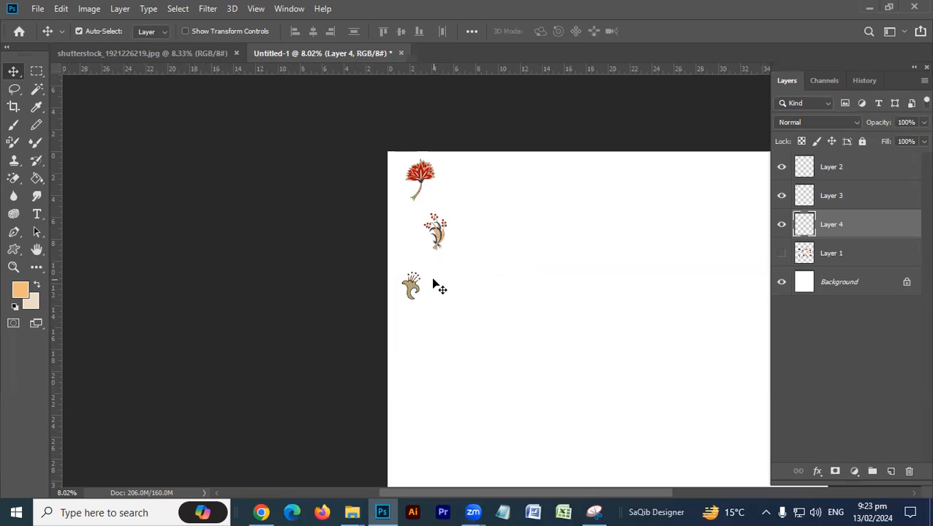
left_click_drag(407, 284, 418, 278)
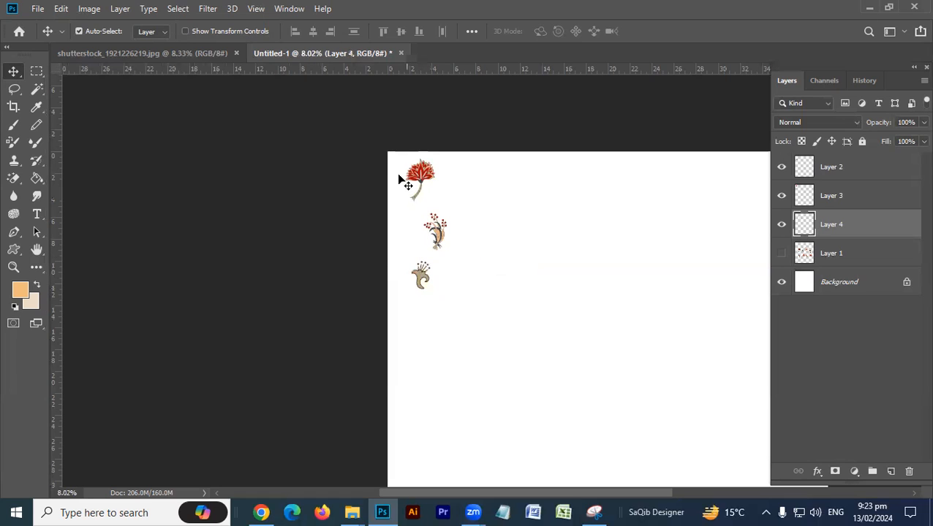
Step: Select the three motif layers and distribute them vertically by their top edges
left_click_drag(397, 158, 443, 285)
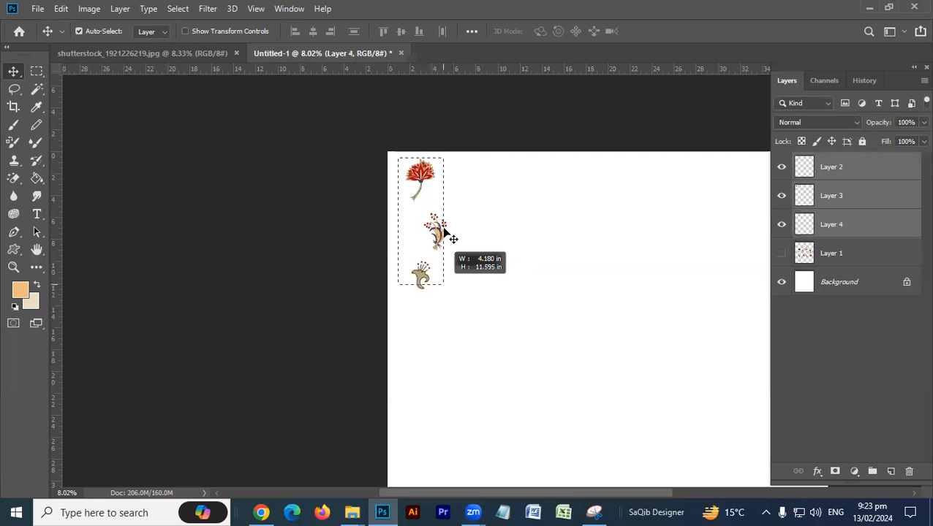
left_click_drag(444, 233, 443, 232)
left_click(471, 31)
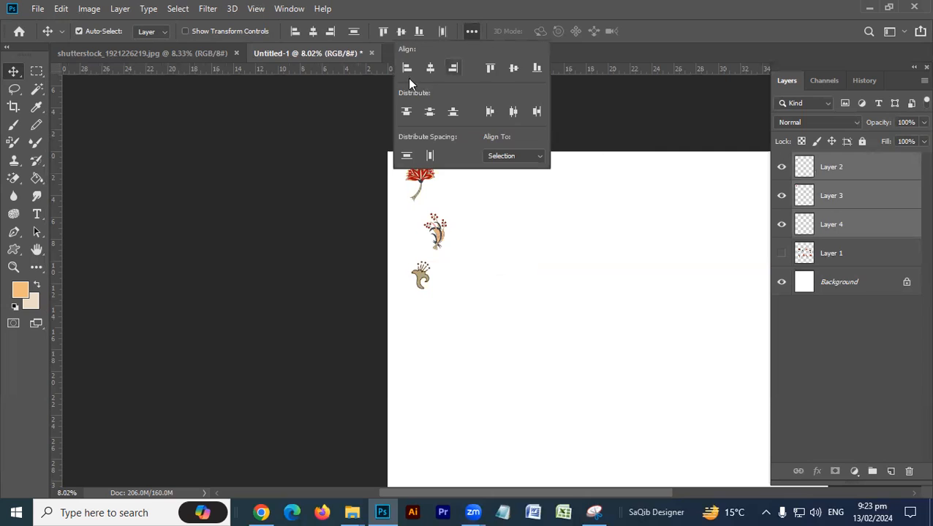
left_click(406, 113)
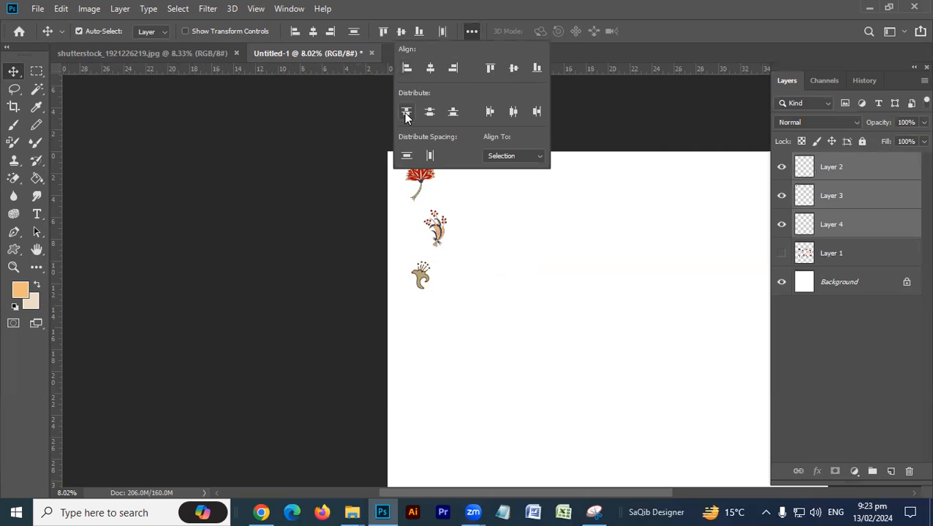
key("Escape")
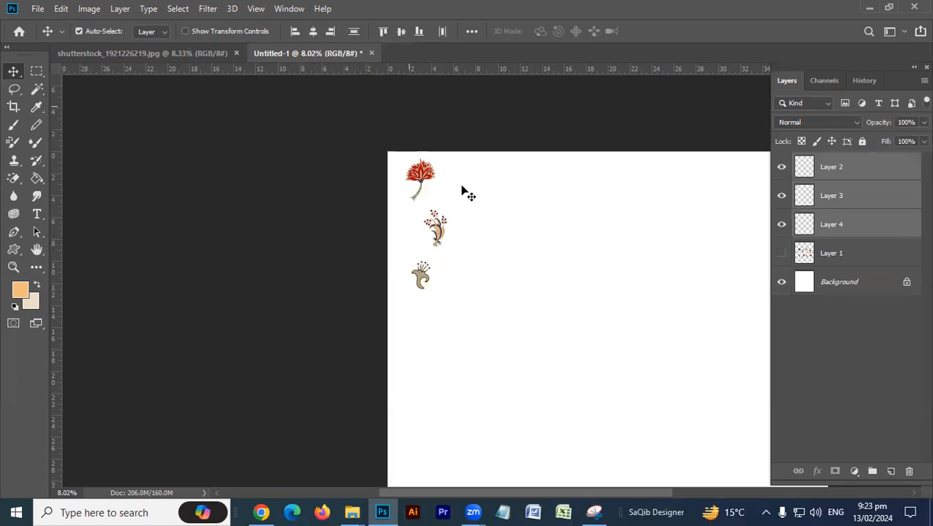
Step: Try aligning the motifs' horizontal centres and shifting the sprig and small flower to the right, and undo these changes
left_click(313, 31)
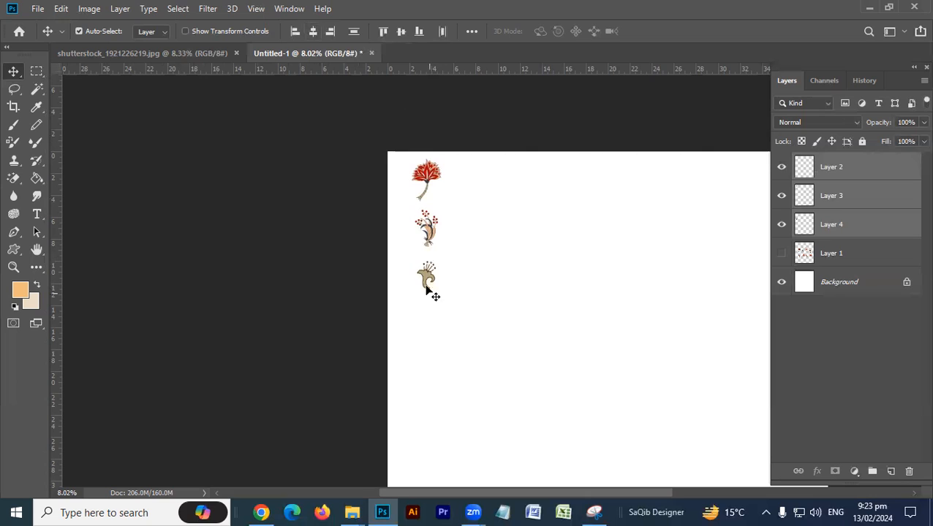
key("ctrl+z")
left_click_drag(449, 259, 435, 224)
left_click(446, 240)
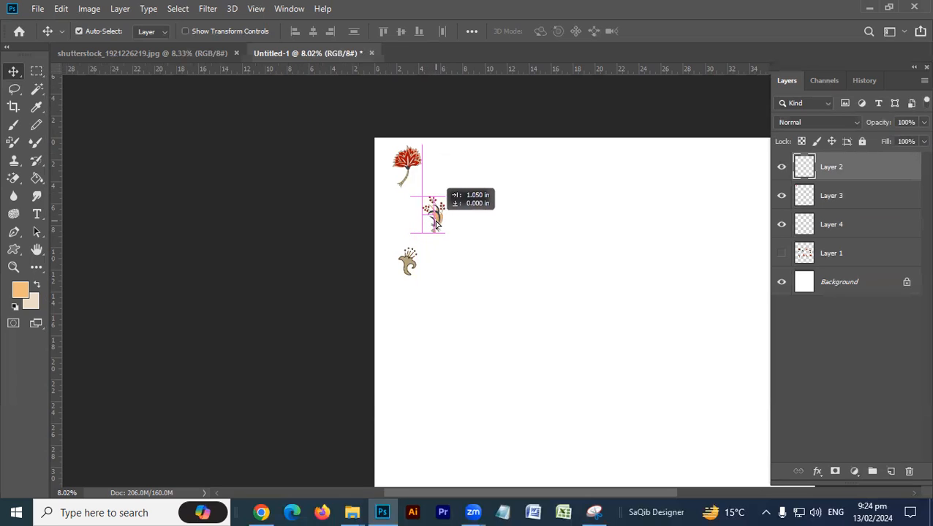
left_click_drag(439, 229, 437, 228)
mouse_move(408, 266)
left_mouse_down()
mouse_move(427, 264)
mouse_move(417, 269)
left_mouse_up()
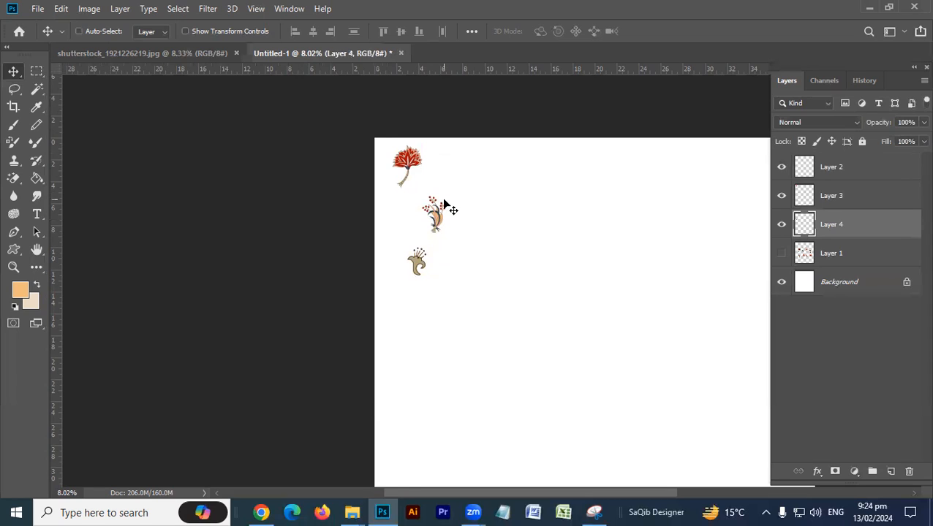
key("ctrl+z")
key("ctrl+z")
Step: Select the red flower, berry sprig and small beige flower and merge them into a single layer
left_click_drag(436, 144, 403, 271)
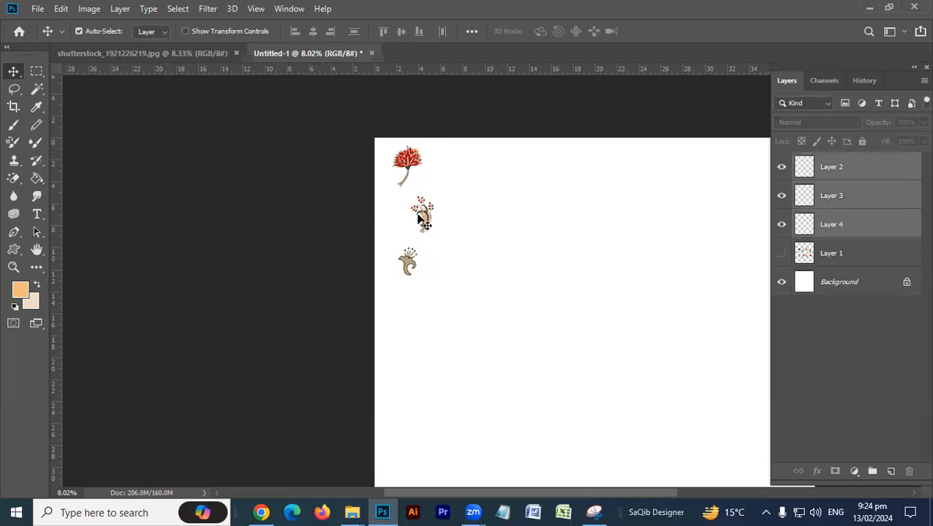
mouse_move(426, 213)
left_mouse_down()
mouse_move(435, 212)
mouse_move(419, 224)
left_mouse_up()
key("ctrl+e")
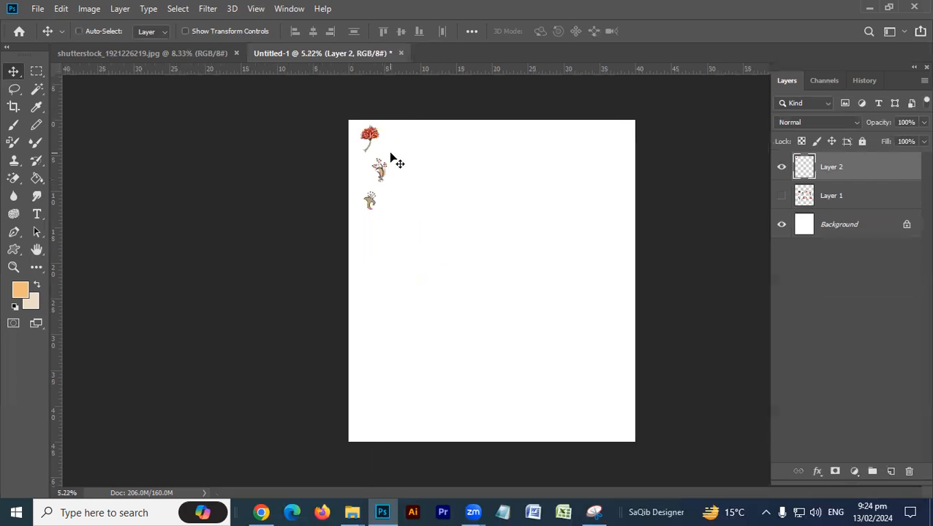
Step: Duplicate the merged three-motif layer and transform the copy to sit about 14.3 inches directly below the original
key("ctrl+j")
key("ctrl+t")
left_click_drag(376, 145, 385, 246)
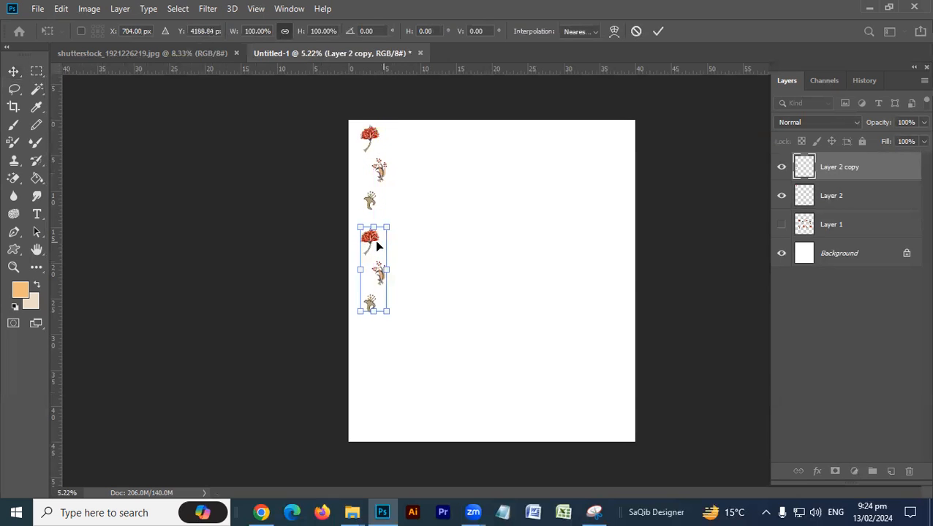
key("Return")
Step: Repeat the duplicate-and-shift transform seven times to extend the three-motif column past the canvas's lower edge
key("ctrl+alt+shift+t")
key("ctrl+alt+shift+t")
key("ctrl+alt+shift+t")
key("ctrl+alt+shift+t")
key("ctrl+alt+shift+t")
key("ctrl+alt+shift+t")
key("ctrl+alt+shift+t")
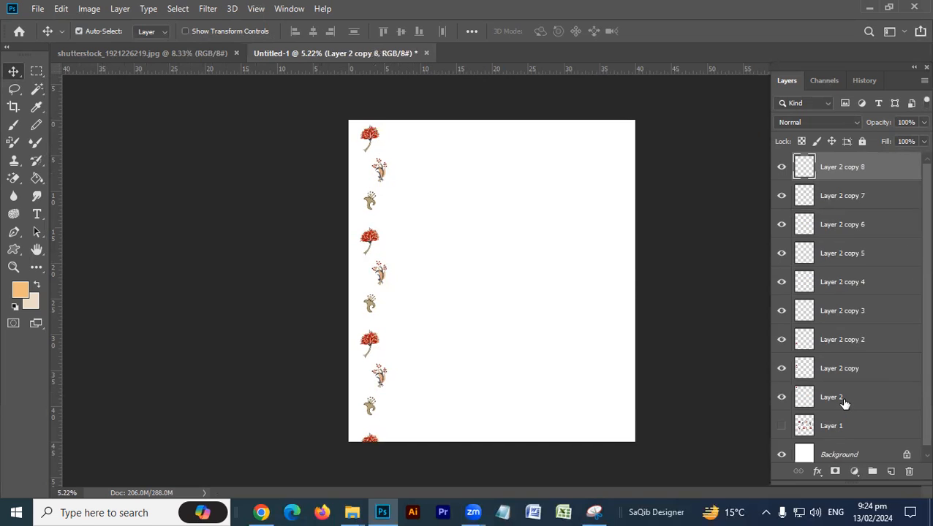
Step: Merge Layer 2 and all its copies into one column layer and duplicate the column about 6.3 inches to the right
left_click(844, 403, "shift")
key("ctrl+e")
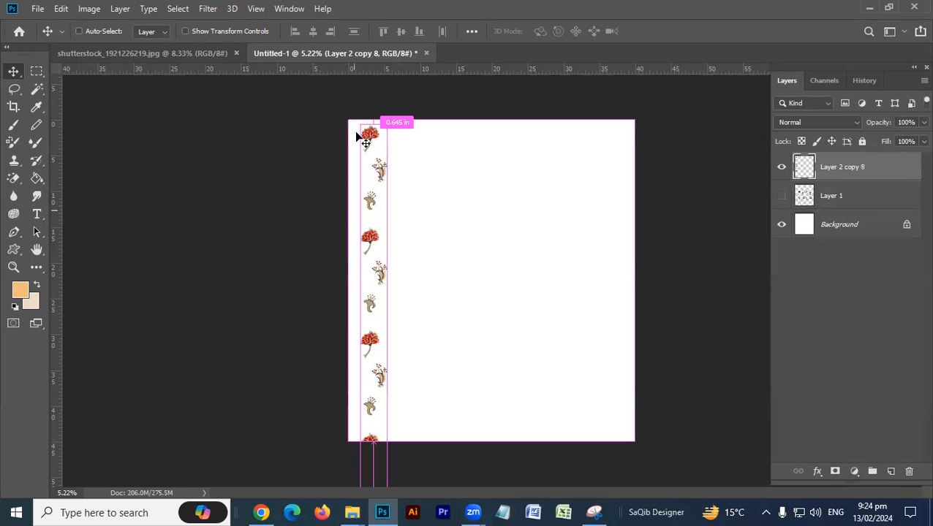
left_click_drag(377, 126, 384, 125)
left_click_drag(306, 101, 375, 103)
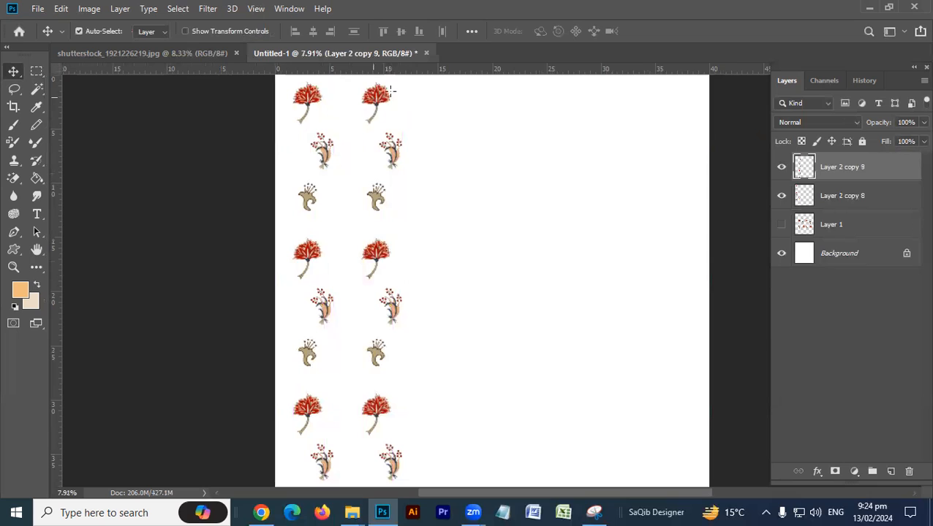
Step: Delete the top red flower from the second motif column and align the two columns by their vertical centres
key("m")
left_click_drag(413, 79, 344, 128)
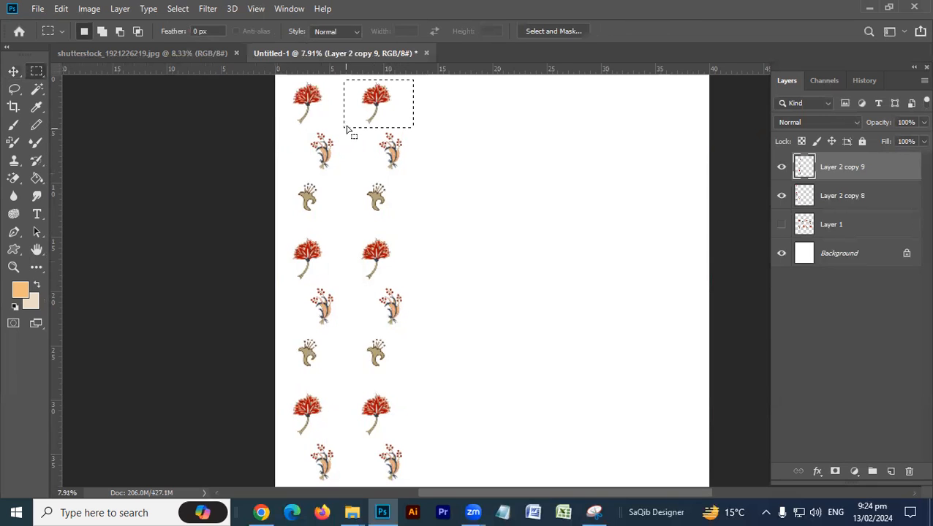
key("Delete")
key("ctrl+d")
key("v")
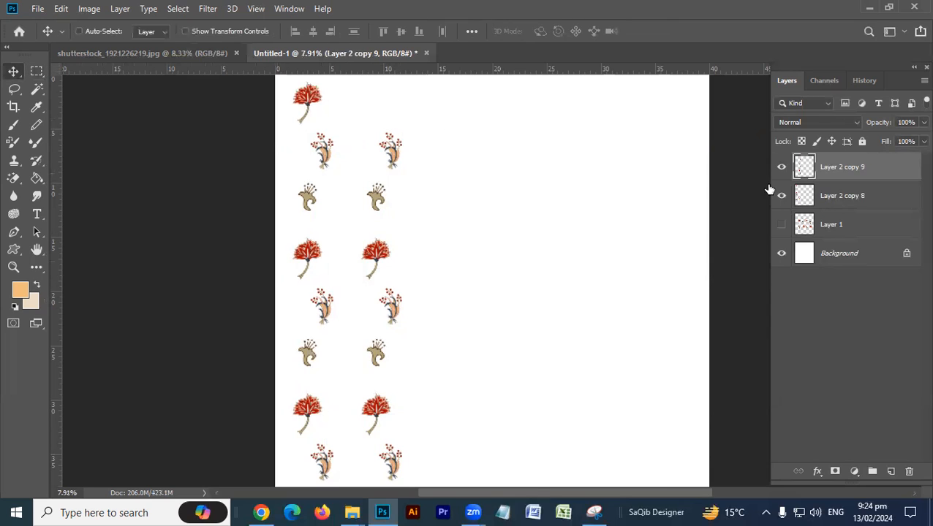
left_click(801, 195, "shift")
left_click(400, 32)
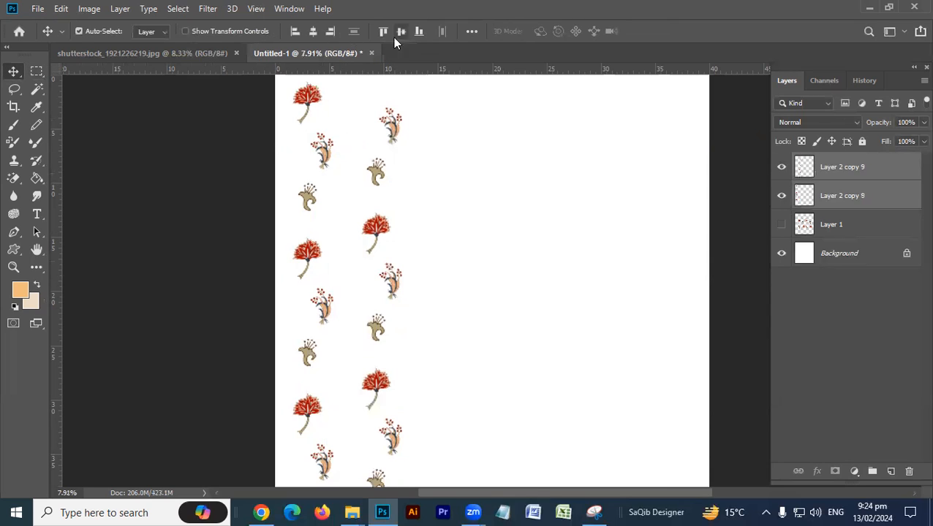
Step: Shift the columns to the canvas's left edge and duplicate the two-column pair four times across, about 7.5 inches apart
left_click_drag(378, 135, 352, 148)
left_click_drag(384, 176, 399, 170)
left_click_drag(425, 139, 471, 163)
left_click_drag(471, 163, 523, 158)
left_click_drag(524, 158, 512, 192)
left_click(560, 142)
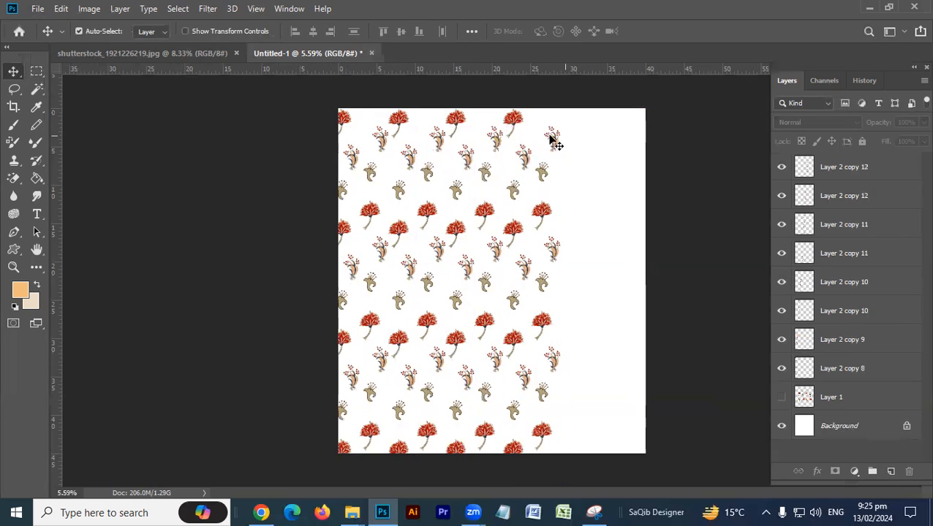
left_click_drag(527, 164, 584, 166)
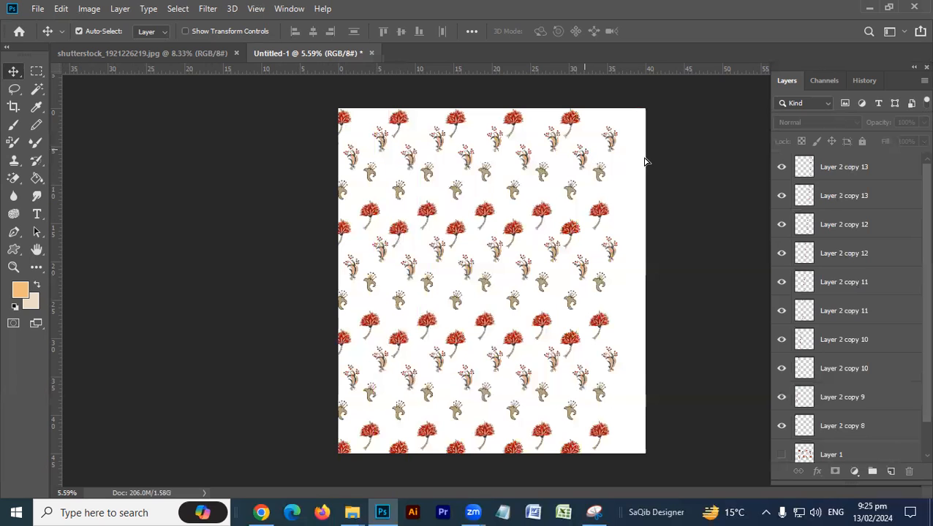
Step: Add one more copy of the flower-topped column centred on the canvas's right edge at X 8000 px
left_click_drag(644, 160, 636, 151)
key("ctrl+t")
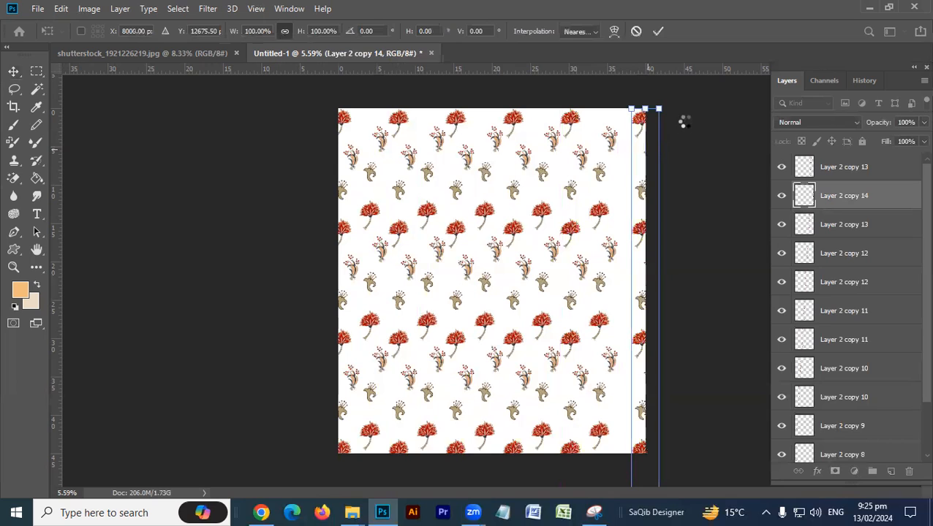
left_click(255, 156)
Step: Move the first motif column horizontally so its centre sits on the canvas's left edge at X 0 px
left_click(349, 124)
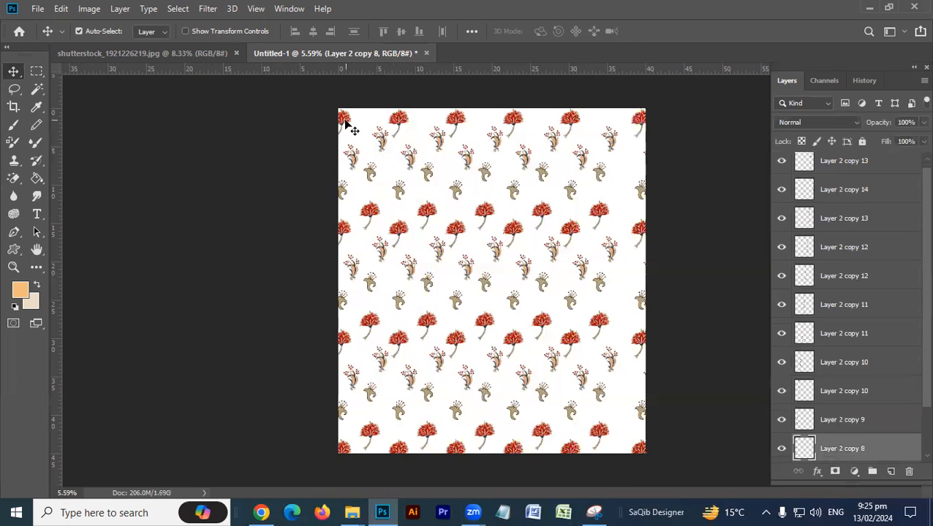
key("ctrl+t")
left_click_drag(341, 130, 334, 130)
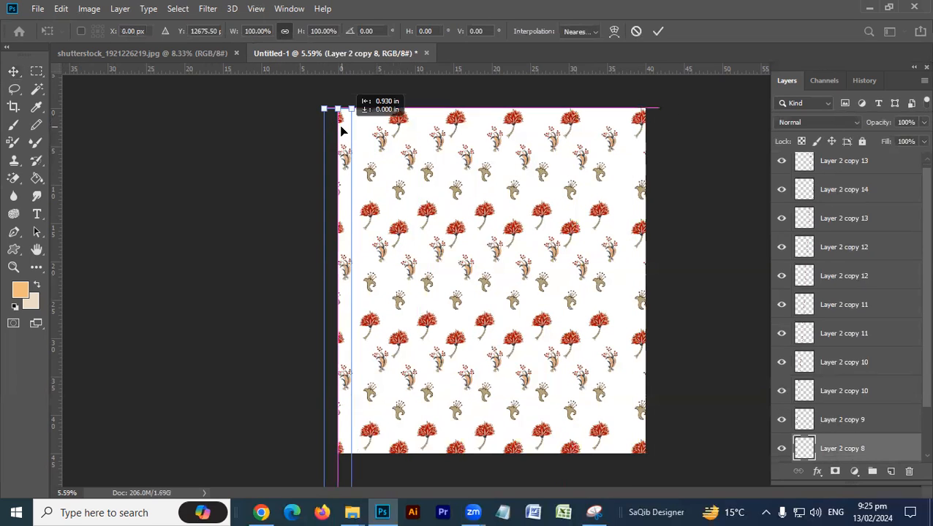
key("Return")
key("Return")
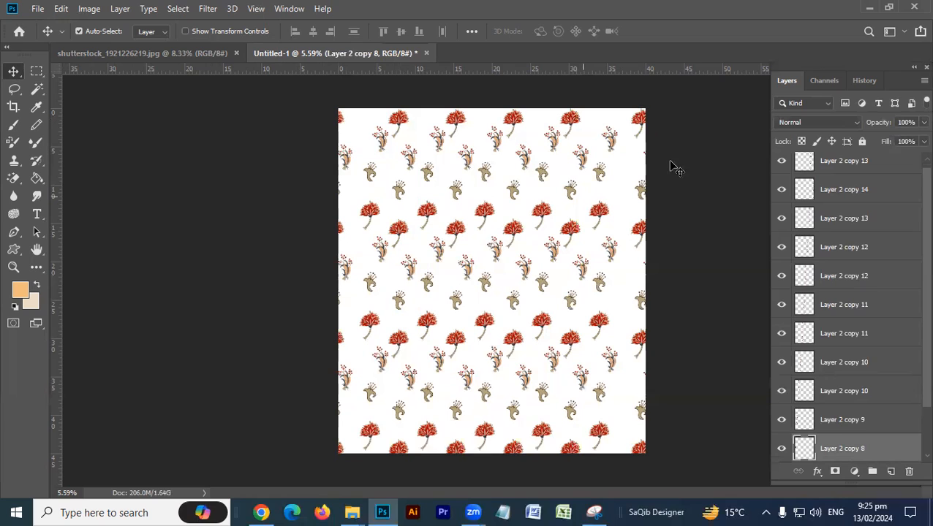
Step: Select all the motif columns and distribute them evenly across the canvas width by their right edges
left_click_drag(665, 121, 325, 307)
left_click(472, 31)
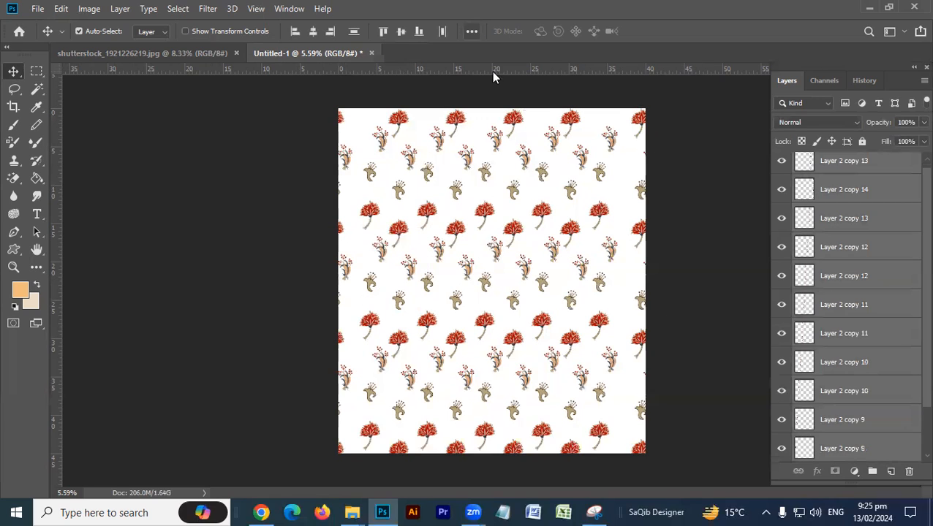
left_click(537, 113)
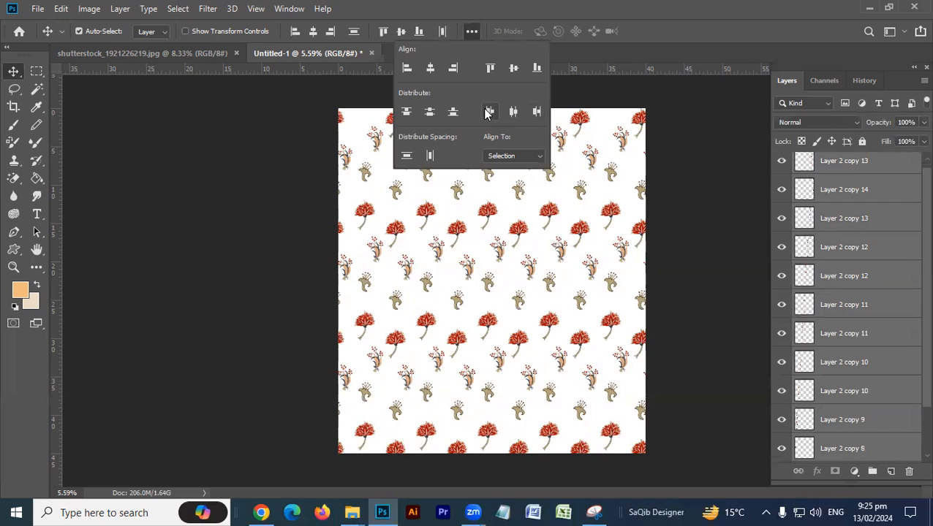
Step: Try distributing the columns by their bottom edges and aligning them by horizontal centres
left_click(453, 113)
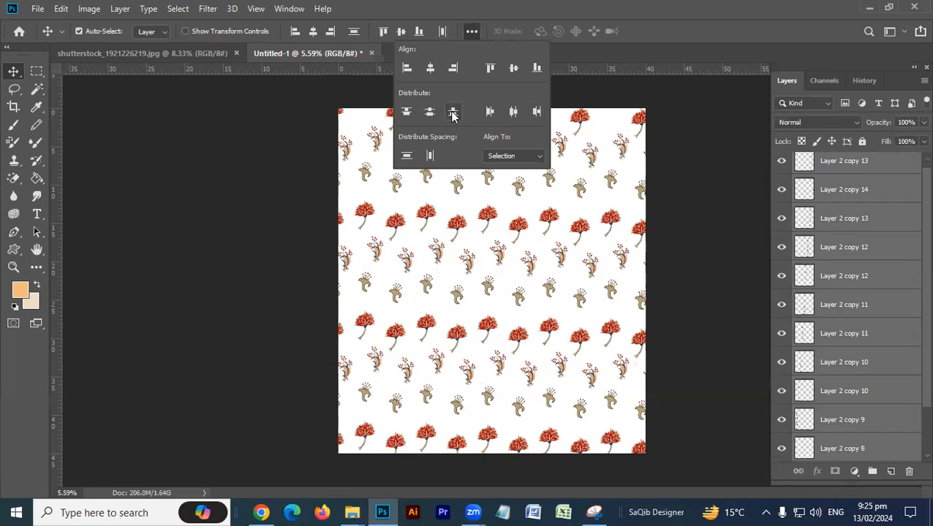
left_click(448, 115)
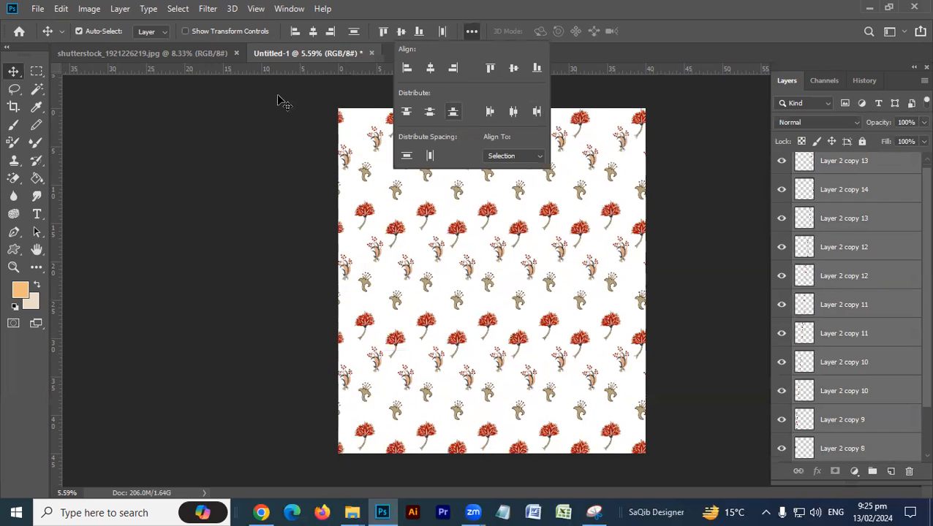
left_click(303, 50)
left_click_drag(695, 125, 167, 315)
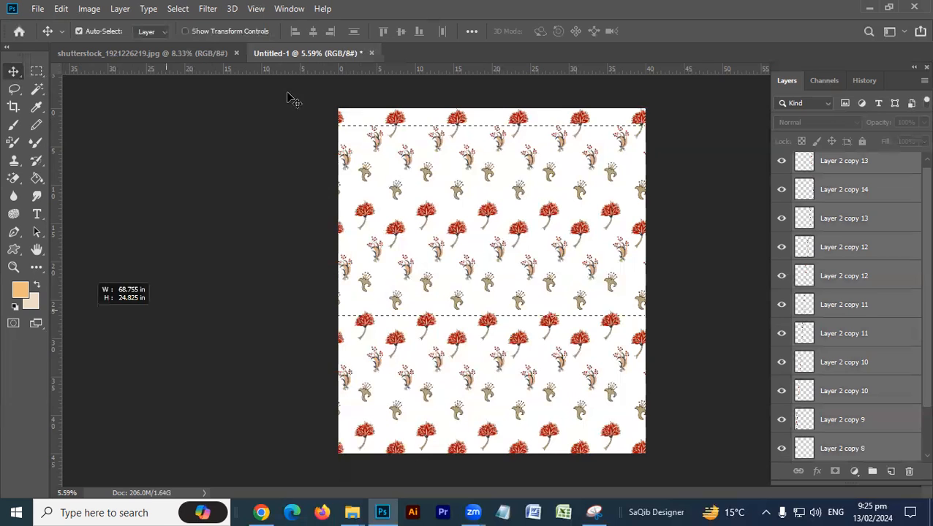
left_click(315, 32)
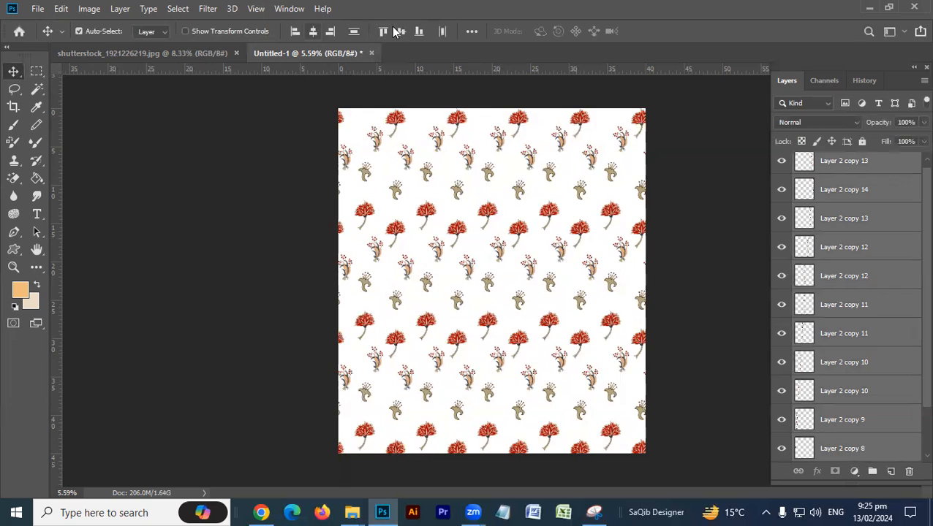
key("ctrl+z")
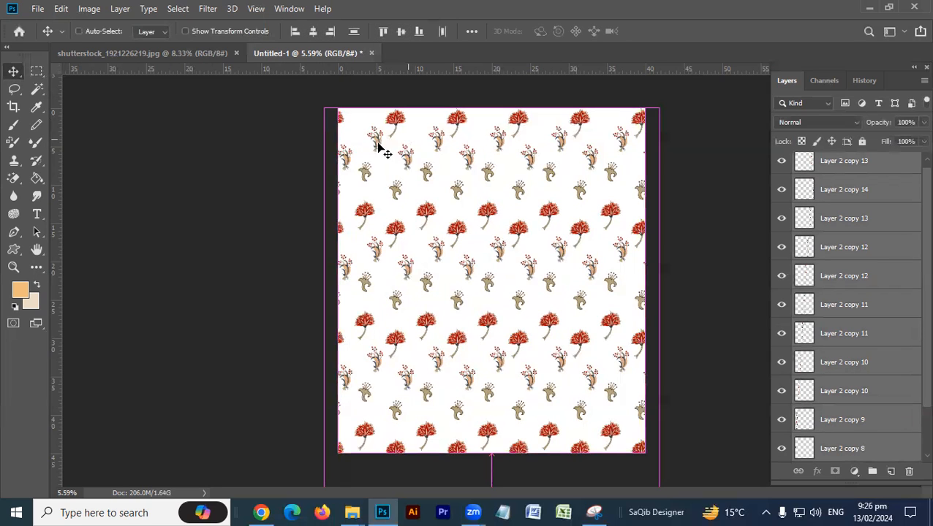
Step: Merge all the motif column layers into a single layer and compare the pattern with the source floral image
scroll(378, 146, "down", 4)
key("ctrl+e")
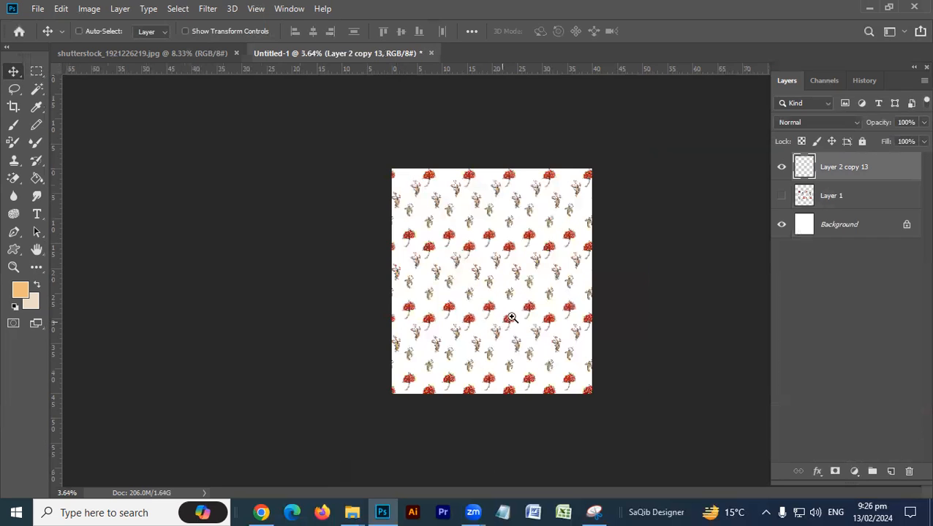
scroll(527, 314, "up", 1)
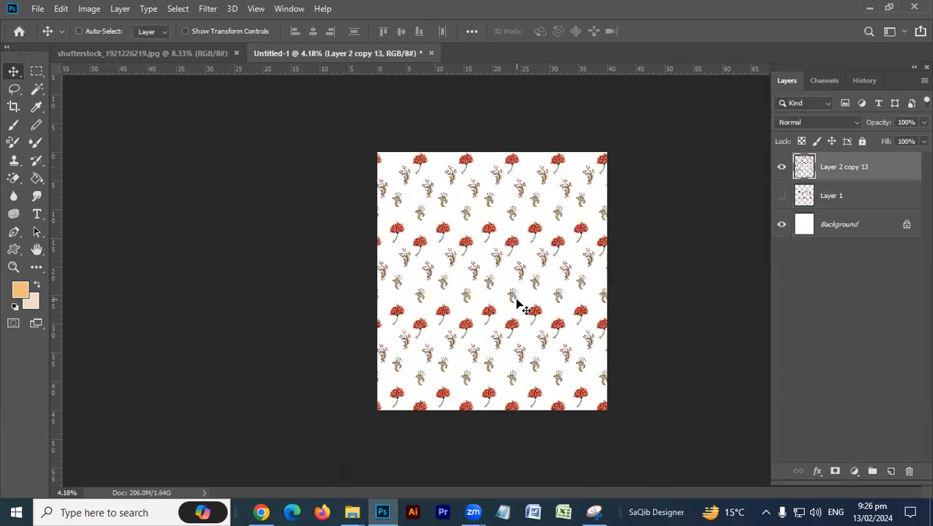
scroll(519, 296, "up", 2)
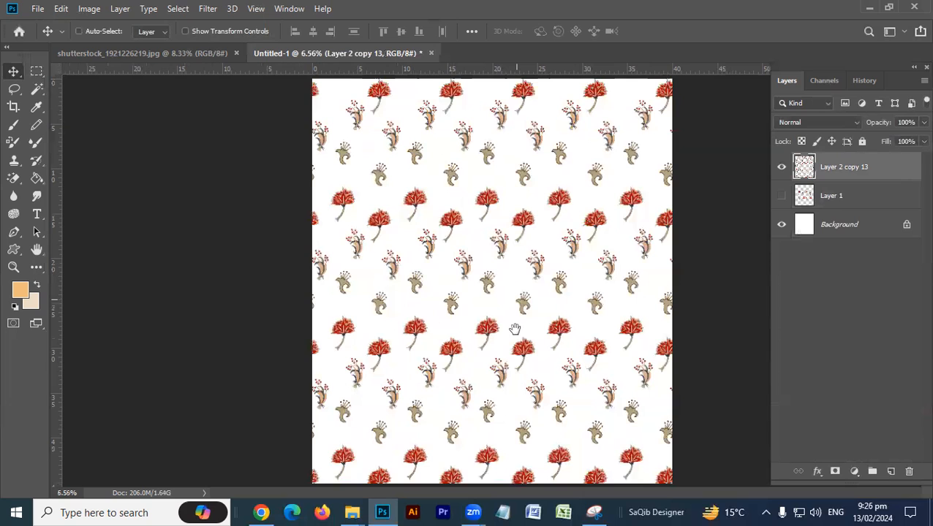
scroll(460, 173, "up", 1)
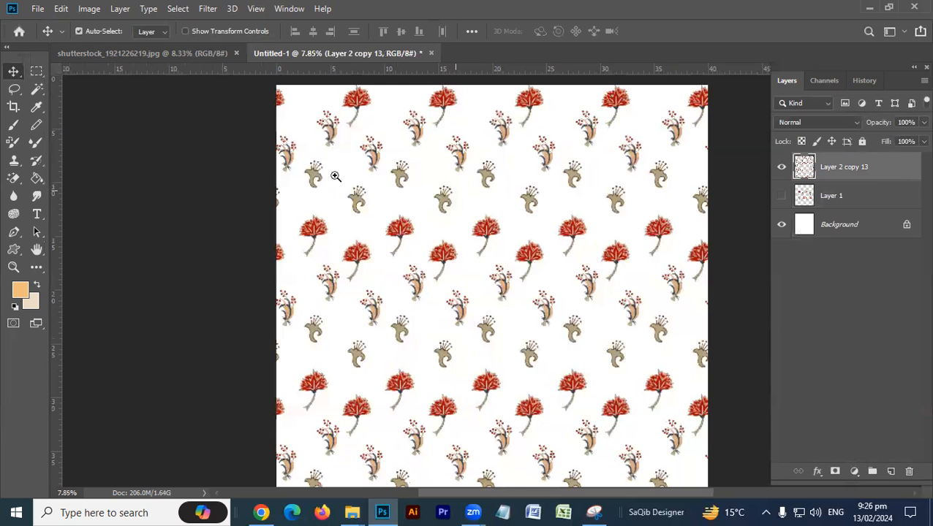
scroll(320, 111, "up", 3)
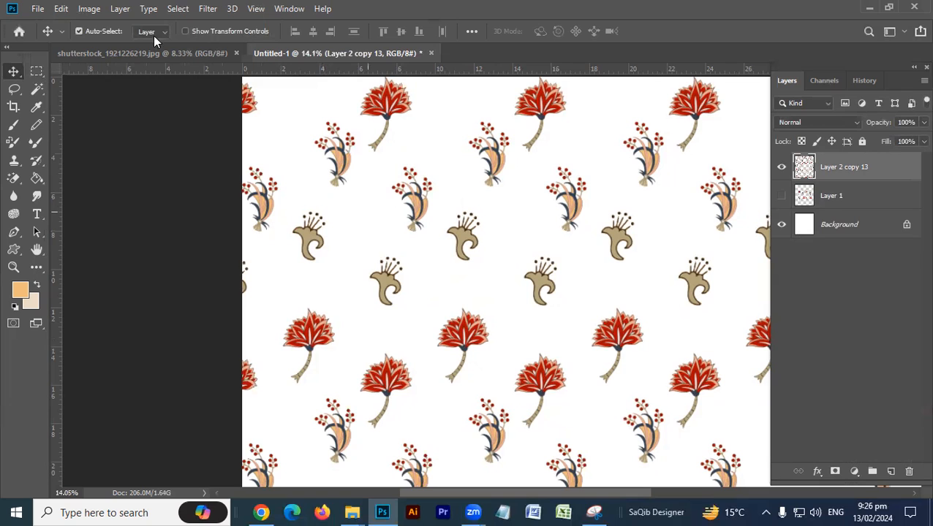
left_click(173, 57)
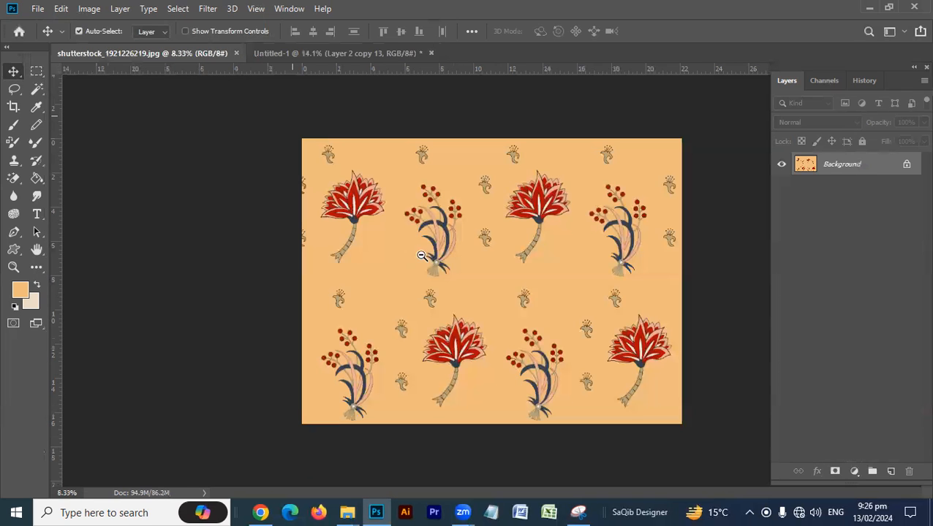
key("ctrl+0")
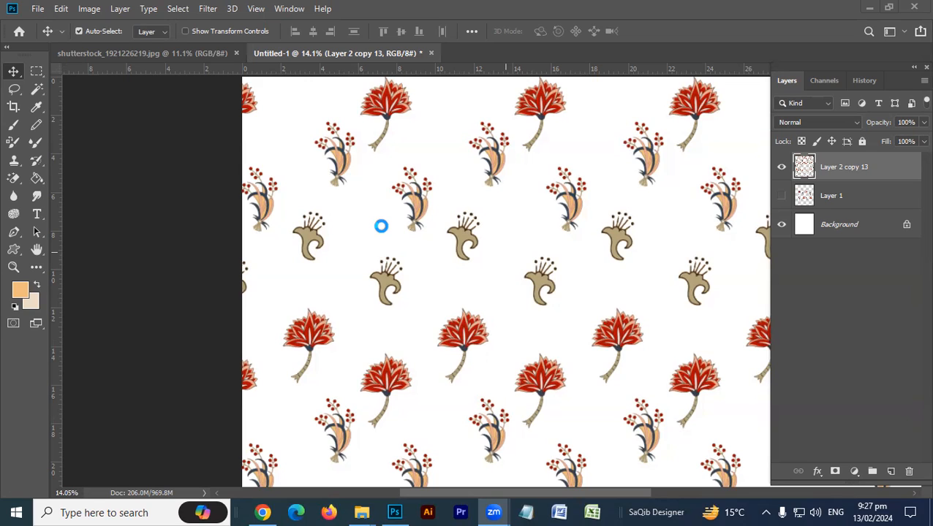
Step: Flatten the pattern document, hide the Background and place two duplicates of it side by side to test the horizontal repeat
left_click_drag(506, 240, 435, 267)
left_click_drag(646, 295, 595, 253)
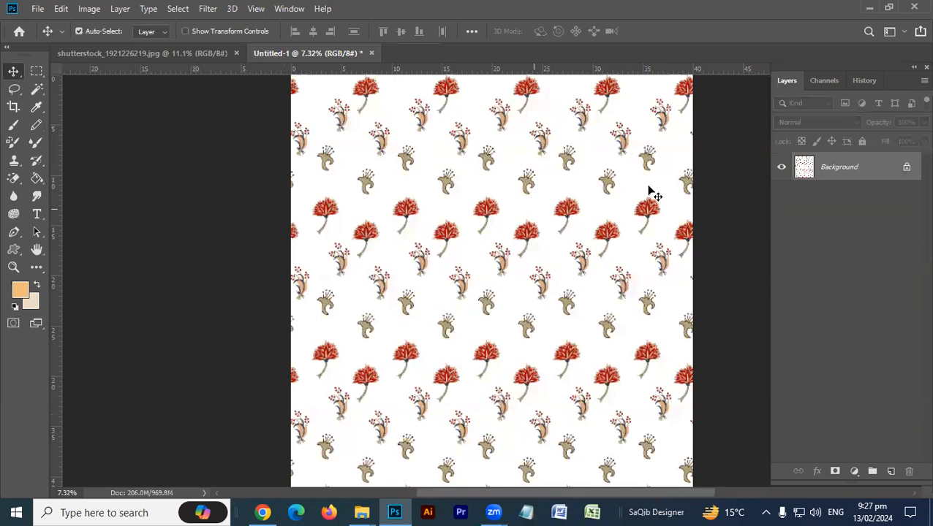
key("ctrl+j")
left_click(781, 195)
left_click_drag(514, 219, 675, 205)
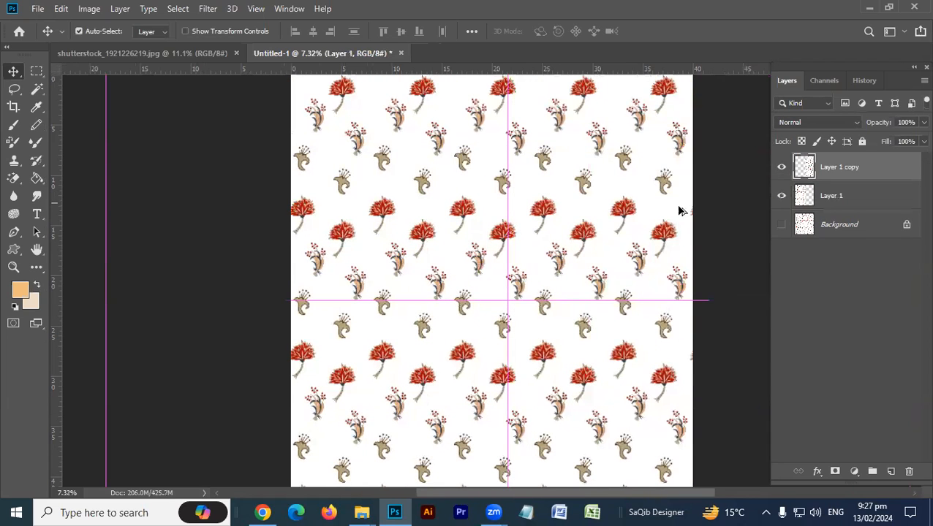
Step: Examine the repeat's vertical seam through the red flower, shifting Layer 1 copy about 0.115 in away and back
left_click_drag(509, 188, 608, 169)
left_click_drag(538, 354, 535, 80)
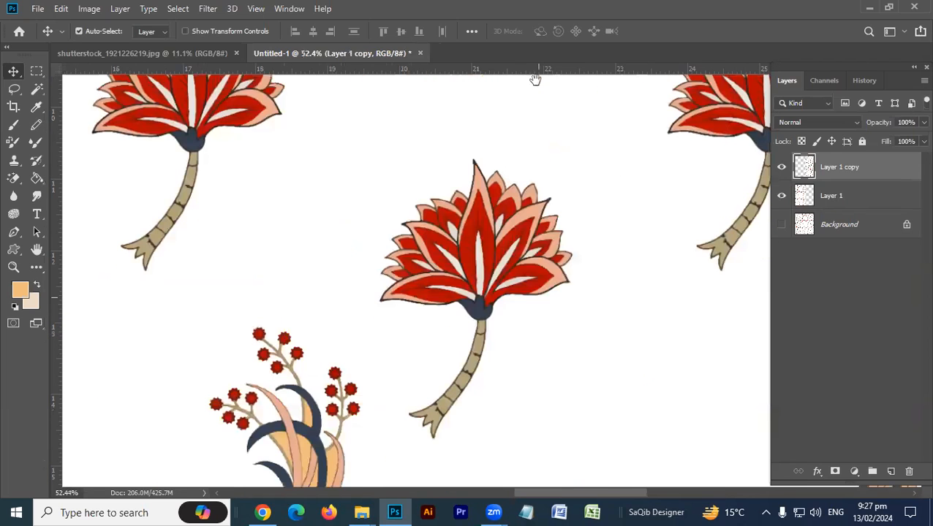
left_click_drag(640, 192, 597, 184)
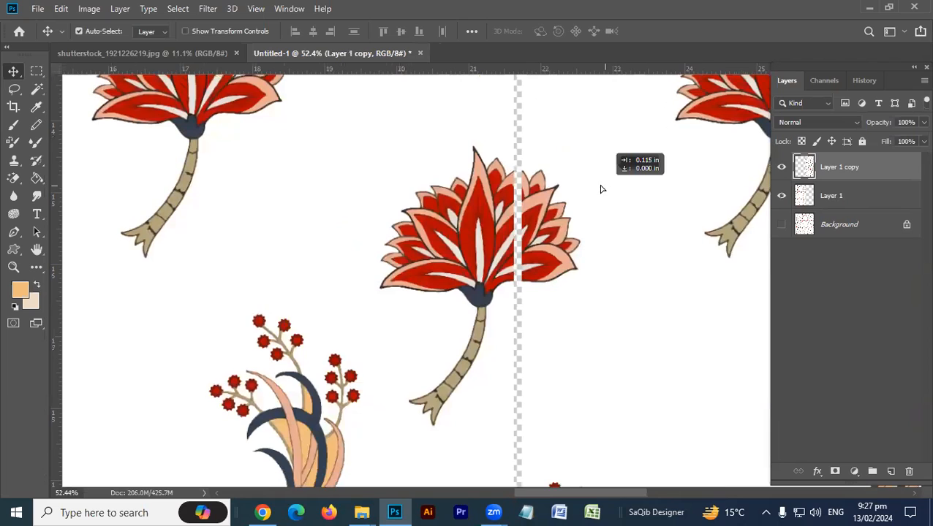
left_click_drag(566, 366, 571, 34)
left_click_drag(620, 228, 617, 231)
left_click_drag(556, 230, 489, 243)
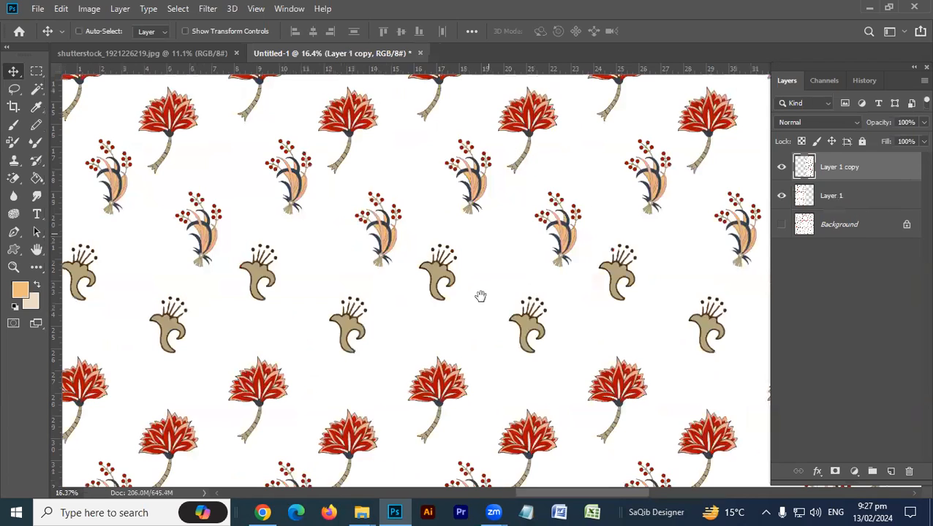
left_click_drag(487, 295, 453, 238)
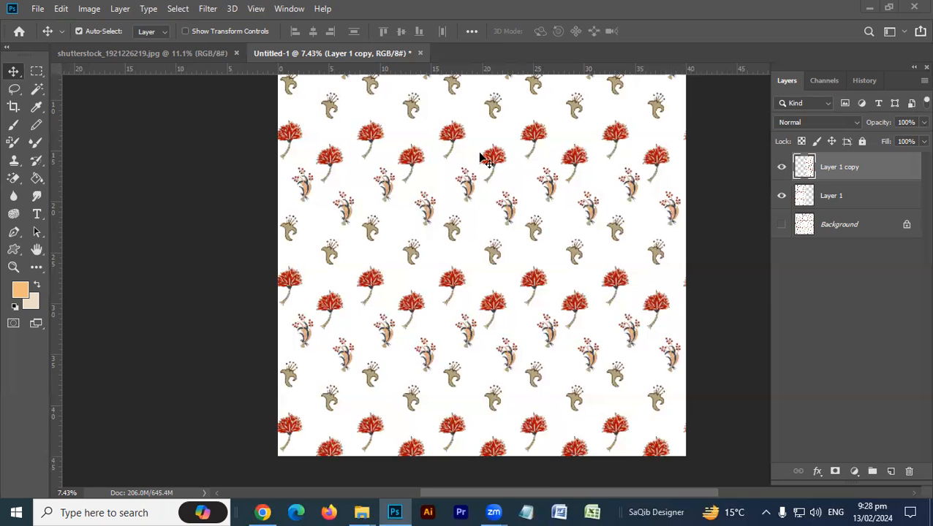
left_click_drag(484, 188, 458, 195)
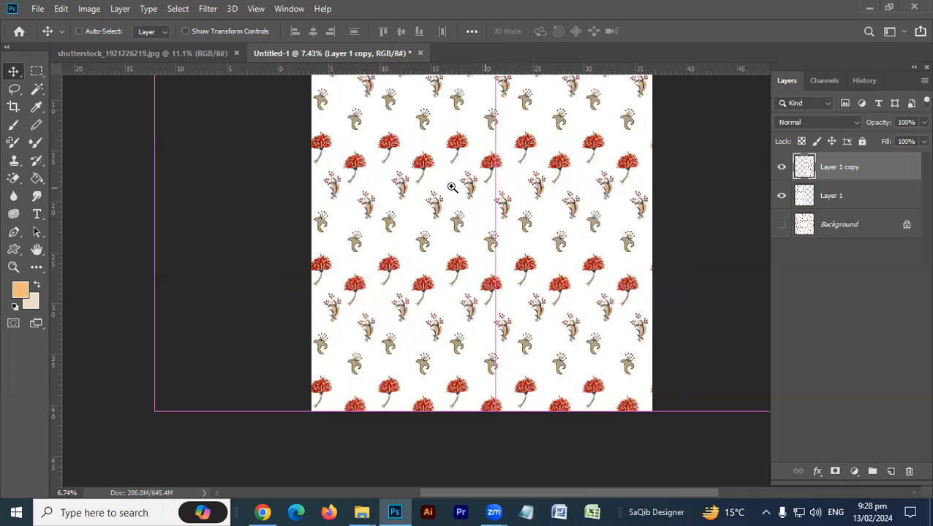
left_click_drag(386, 151, 437, 150)
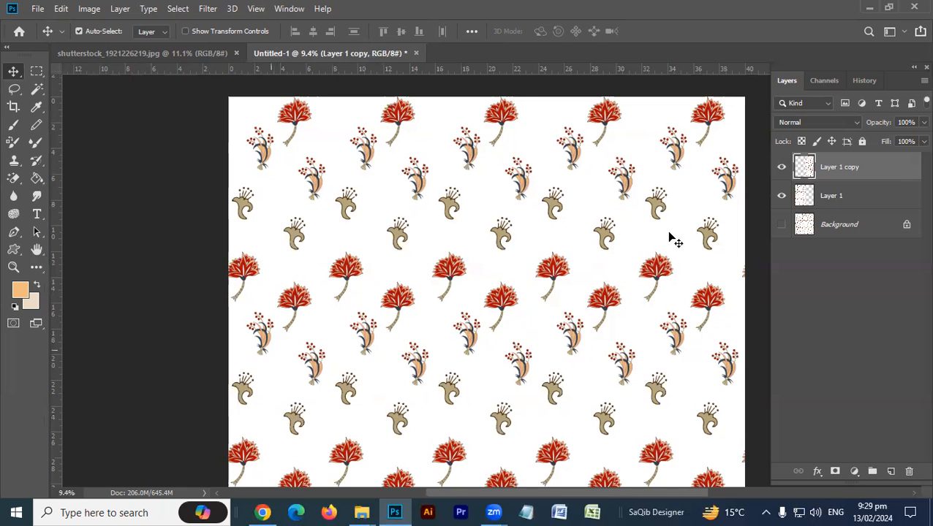
Step: Review the source floral image, then switch to Chrome to view the Drive sample patterns and the WhatsApp group's shared pattern
key("ctrl+Tab")
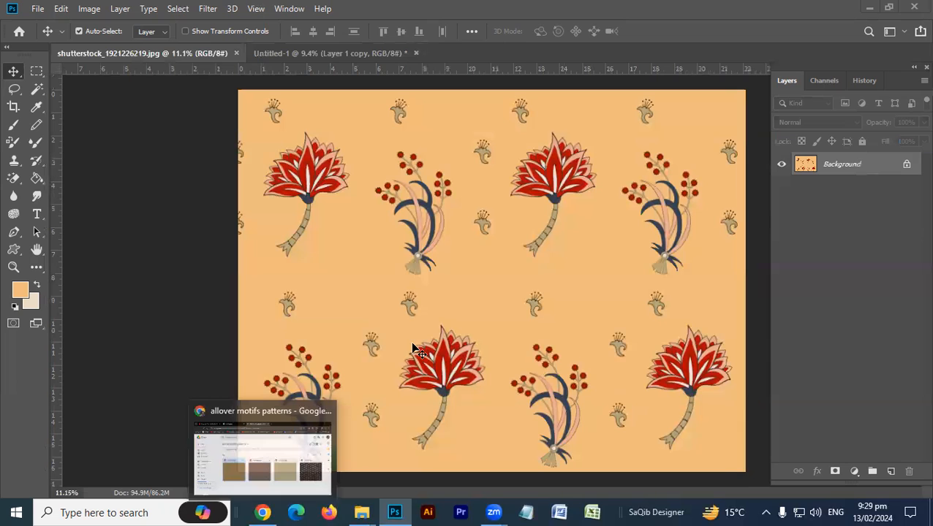
left_click(267, 512)
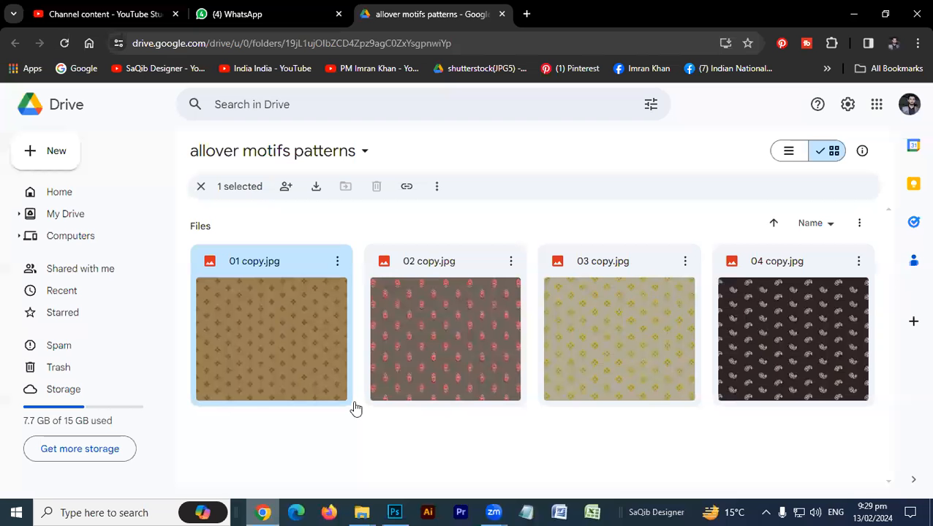
key("ctrl+2")
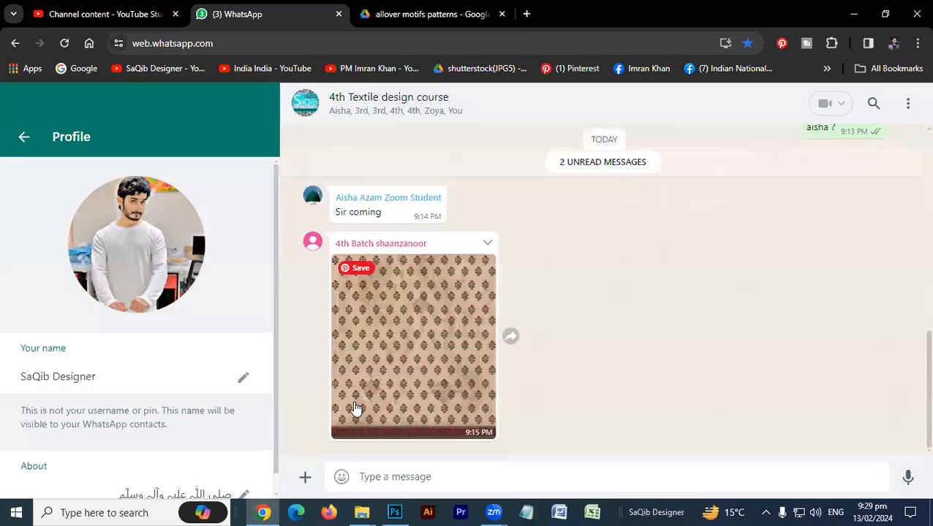